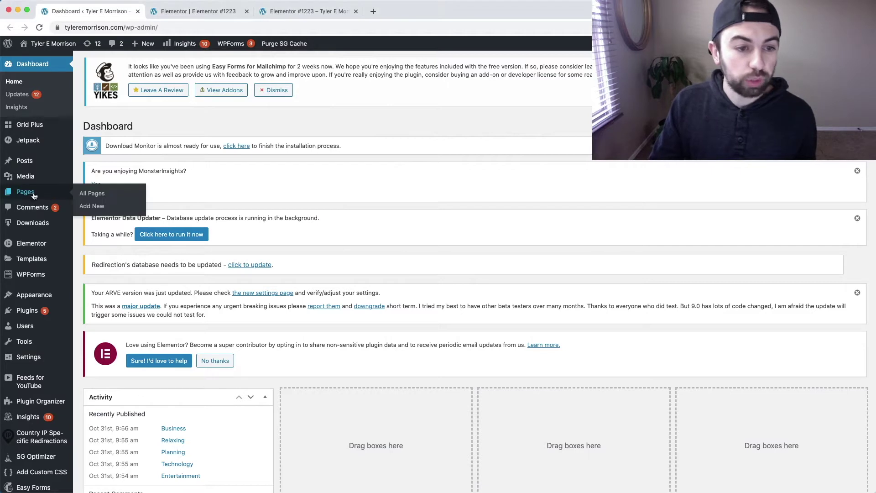
# Step: Create a new page in the Elementor editor and set its page layout to Elementor Canvas
pyautogui.click(93, 206)
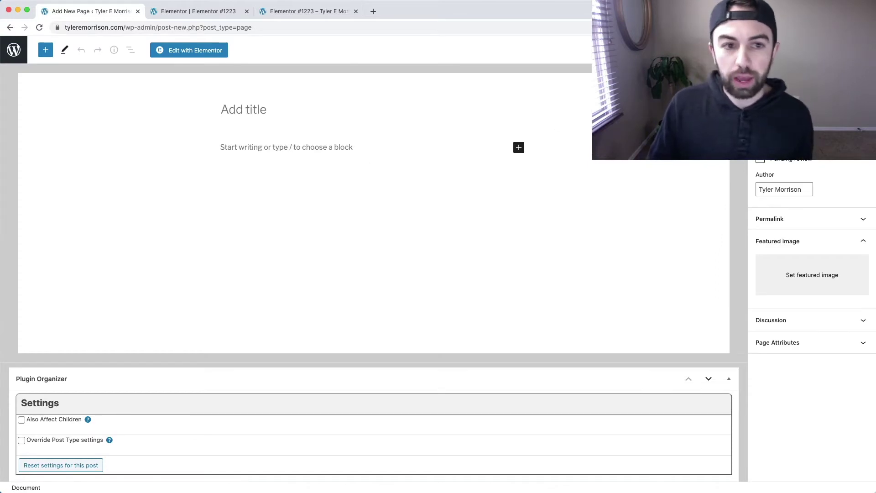
pyautogui.click(195, 50)
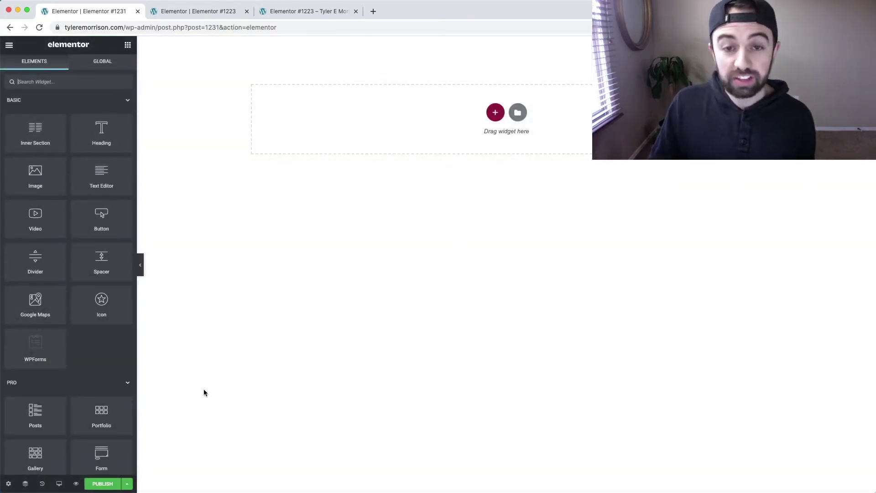
pyautogui.click(9, 484)
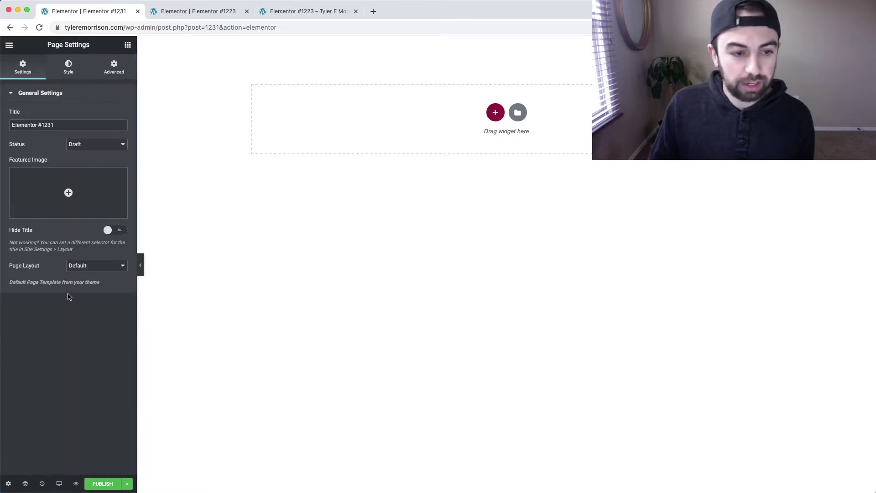
pyautogui.click(97, 269)
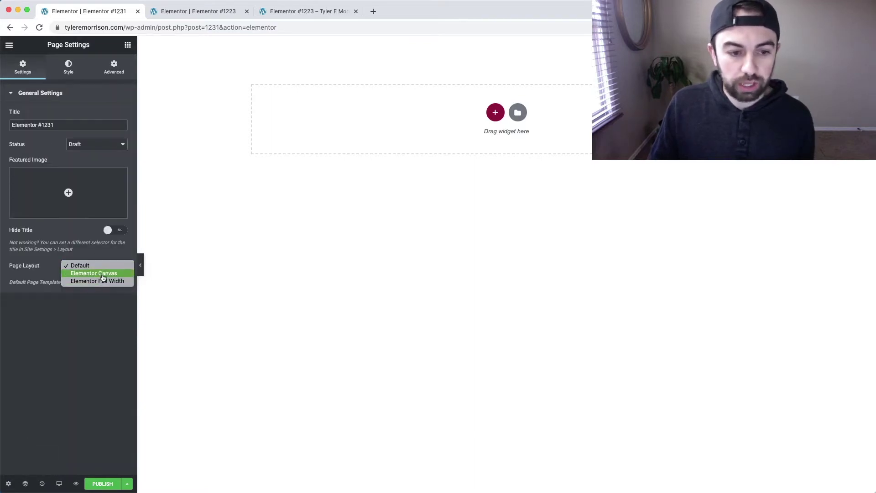
pyautogui.click(99, 273)
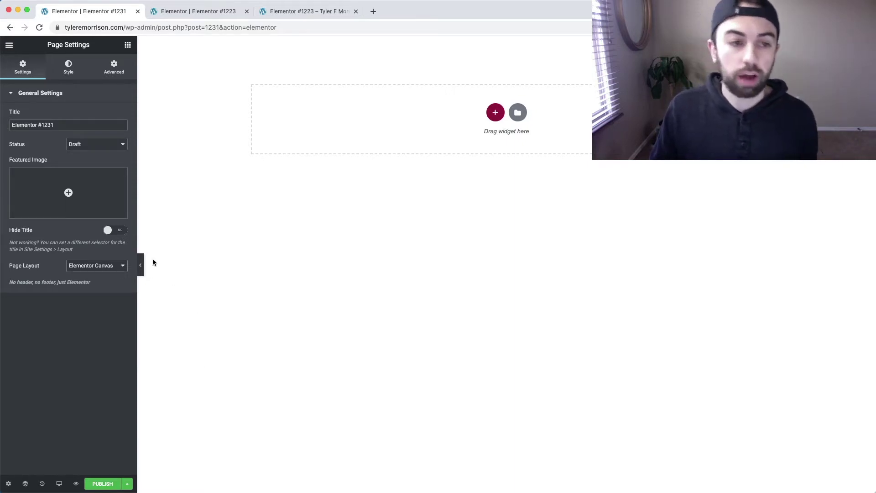
pyautogui.click(11, 47)
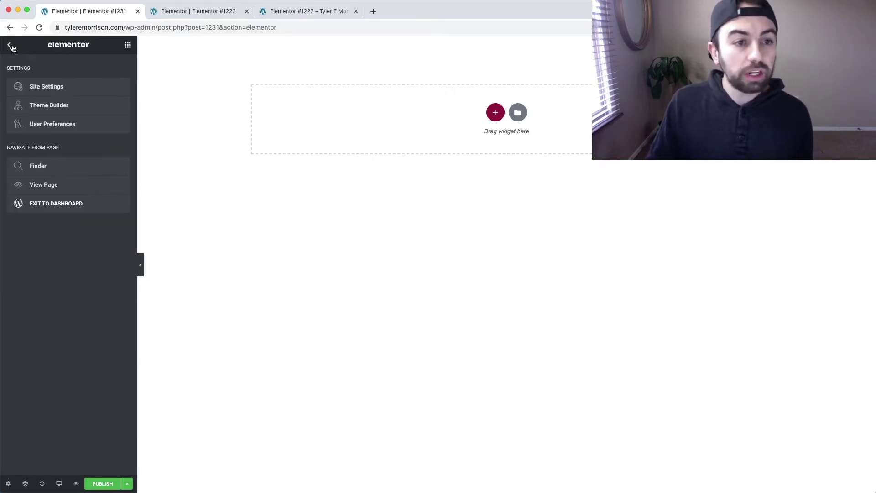
pyautogui.click(10, 46)
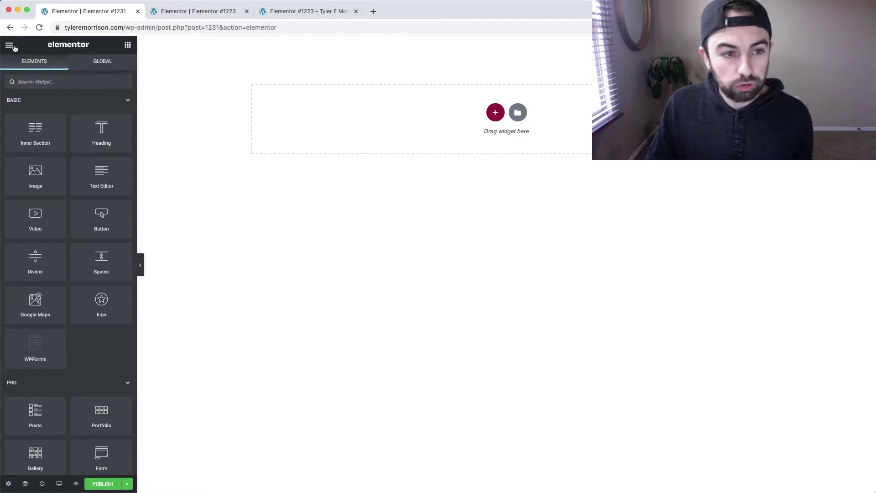
# Step: Add a single-column section to the page and set its height to Fit To Screen
pyautogui.click(495, 113)
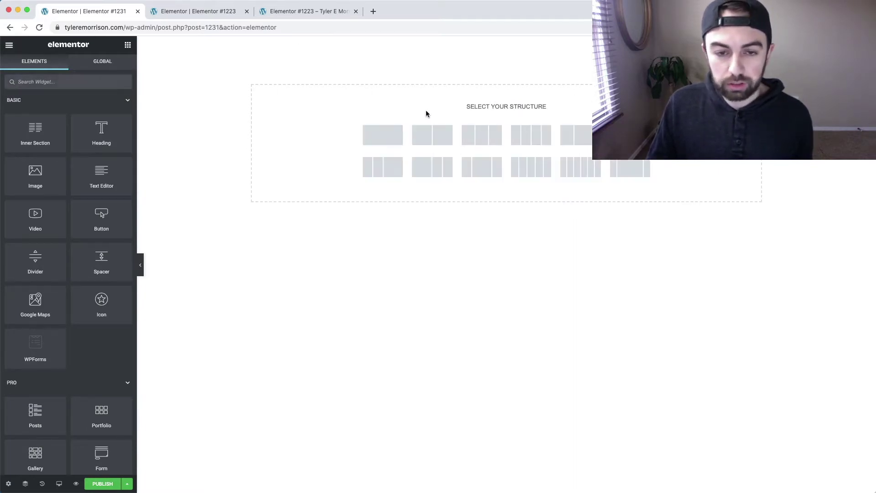
pyautogui.click(379, 138)
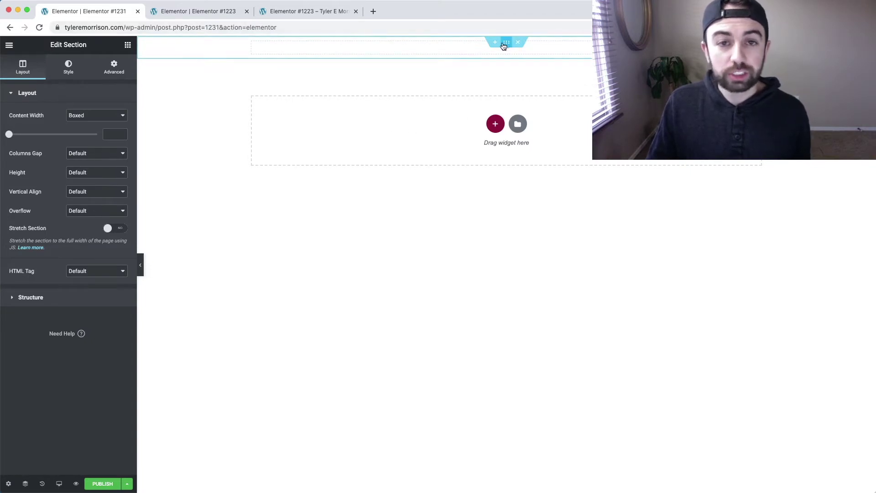
pyautogui.click(102, 172)
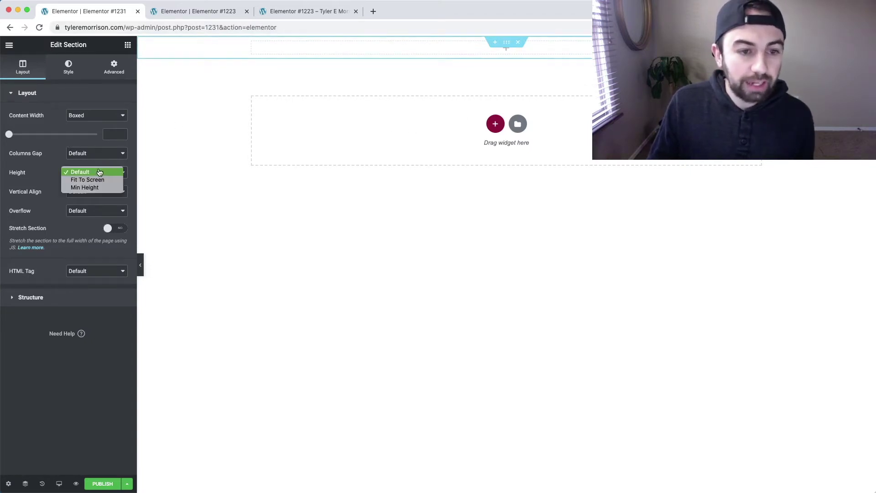
pyautogui.click(111, 184)
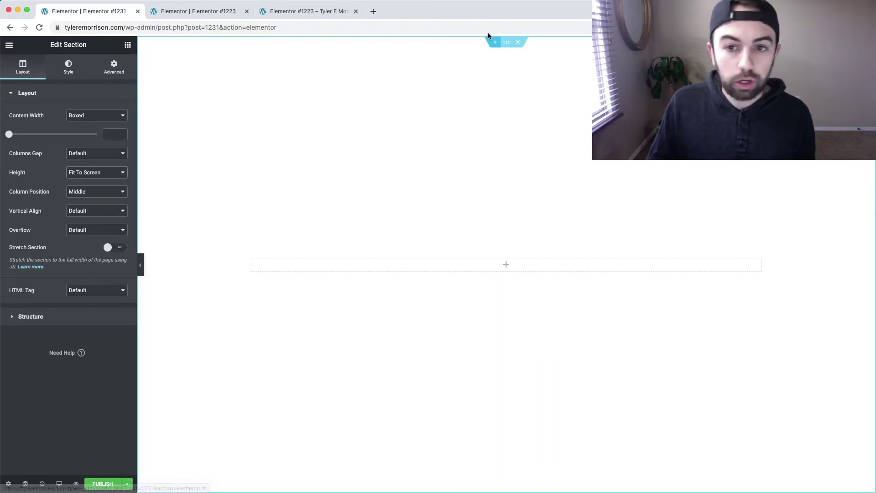
# Step: Give the section a classic background with the night-time parking lot photo as its image
pyautogui.click(68, 71)
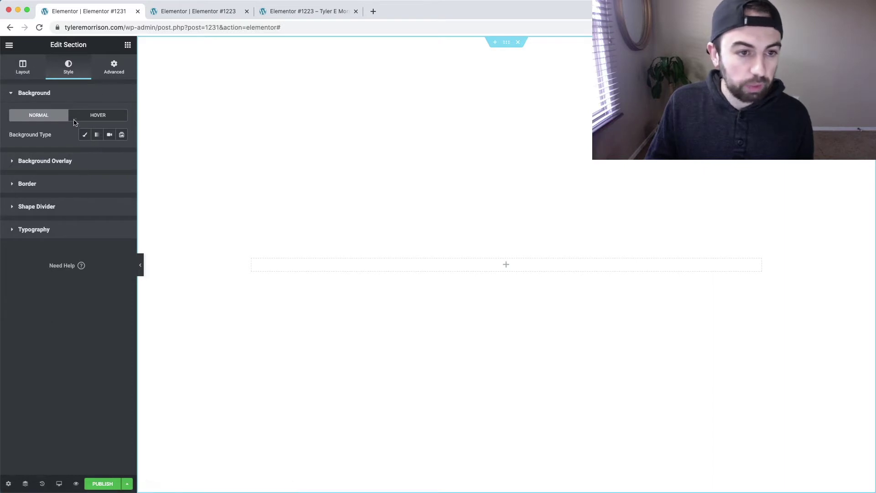
pyautogui.click(85, 137)
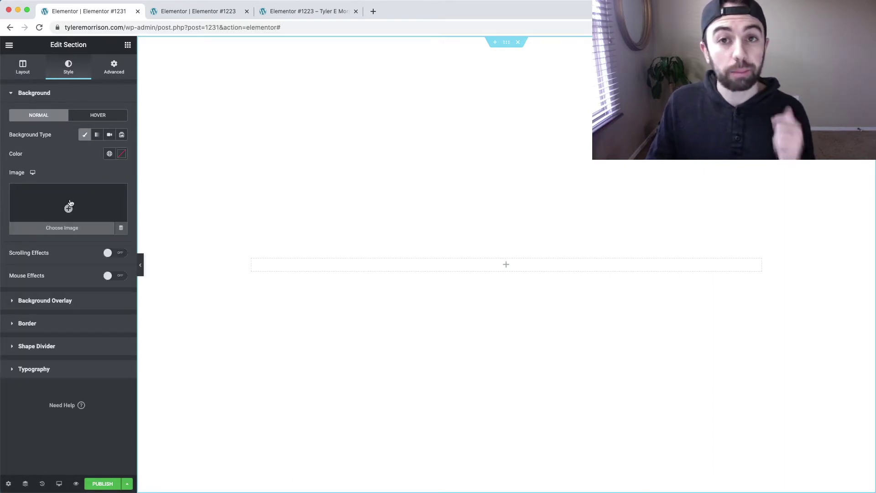
pyautogui.click(71, 203)
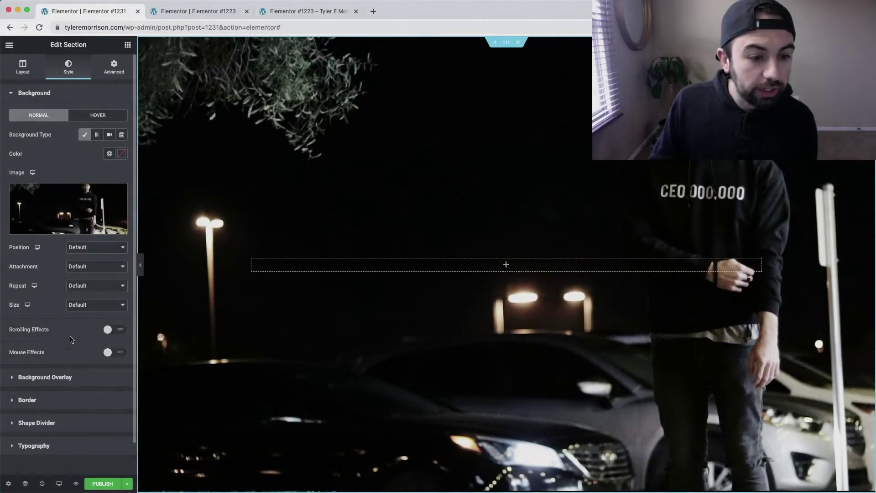
# Step: Add a classic black background overlay to the section with an opacity of 0.6
pyautogui.click(15, 378)
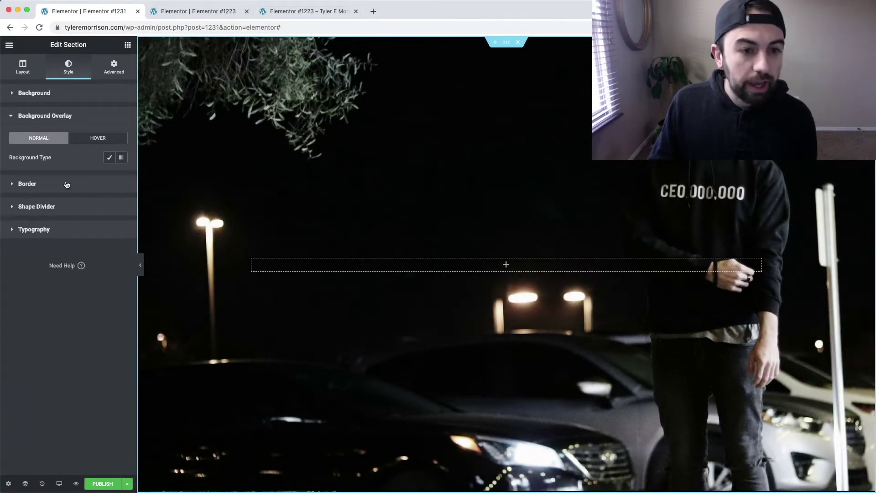
pyautogui.click(110, 157)
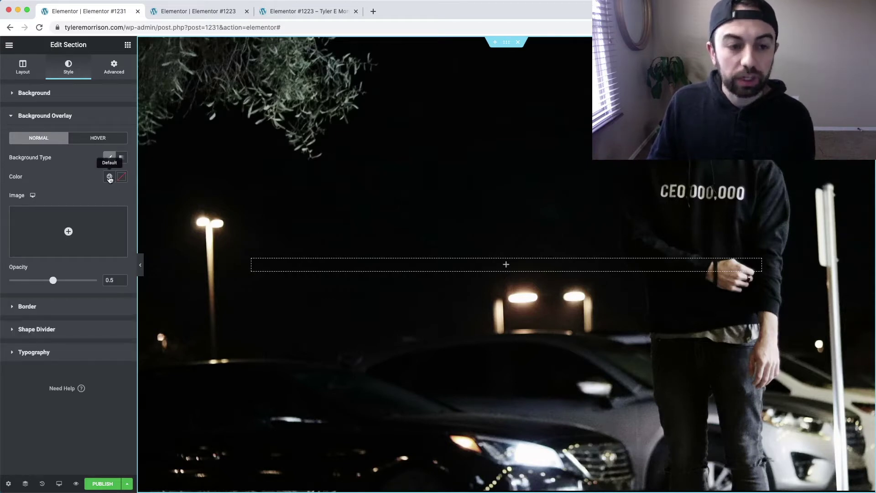
pyautogui.click(109, 177)
pyautogui.click(40, 220)
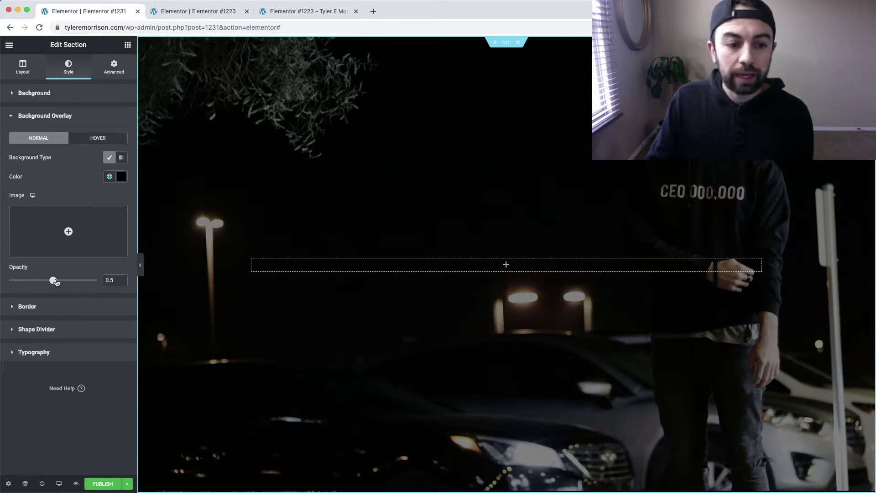
pyautogui.moveTo(59, 281)
pyautogui.mouseDown()
pyautogui.moveTo(86, 282)
pyautogui.moveTo(43, 281)
pyautogui.moveTo(92, 282)
pyautogui.moveTo(52, 282)
pyautogui.moveTo(86, 284)
pyautogui.moveTo(67, 283)
pyautogui.mouseUp()
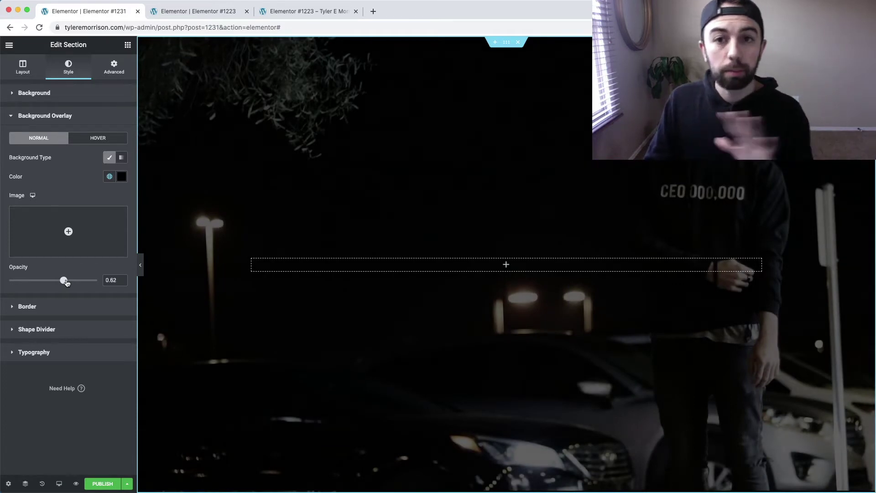
pyautogui.moveTo(67, 283); pyautogui.dragTo(73, 283)
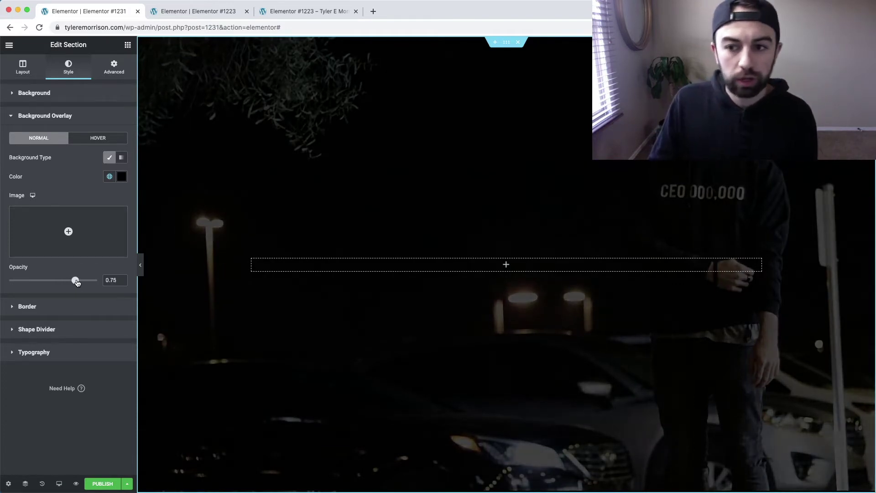
pyautogui.moveTo(71, 283); pyautogui.dragTo(70, 284)
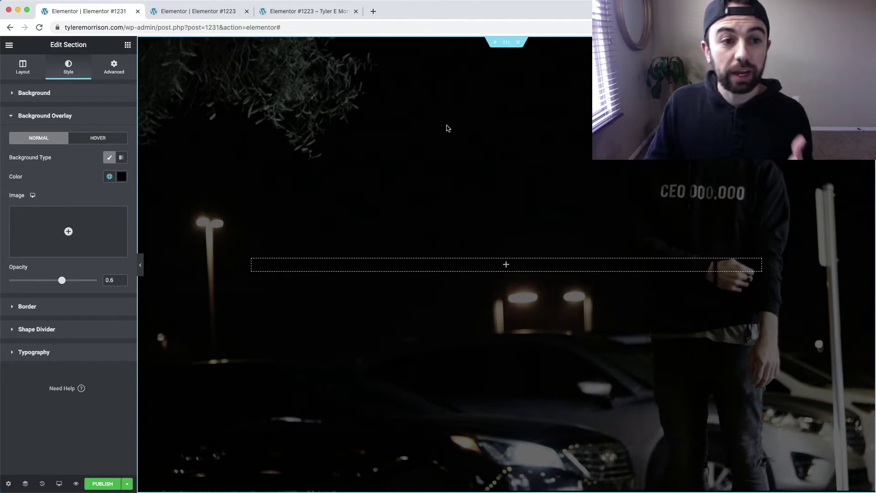
# Step: Place a Heading widget in the section's column and a Button widget below it
pyautogui.click(9, 46)
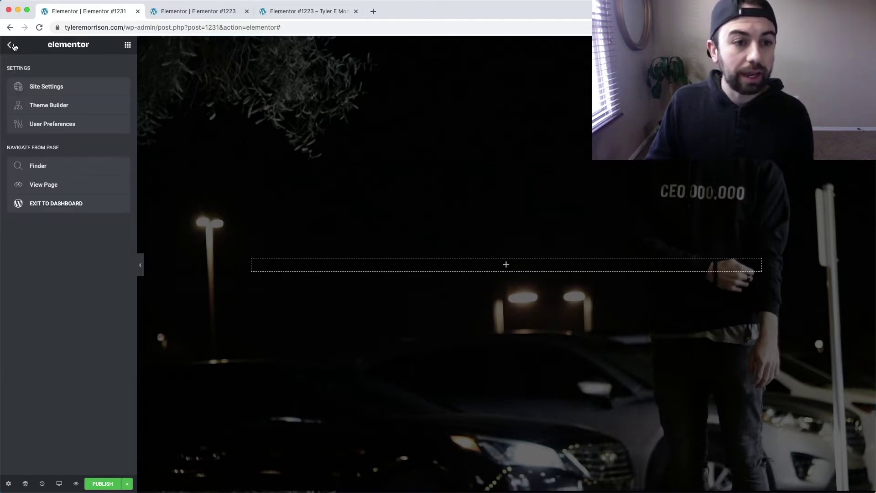
pyautogui.click(13, 47)
pyautogui.moveTo(94, 129); pyautogui.dragTo(356, 268)
pyautogui.click(10, 44)
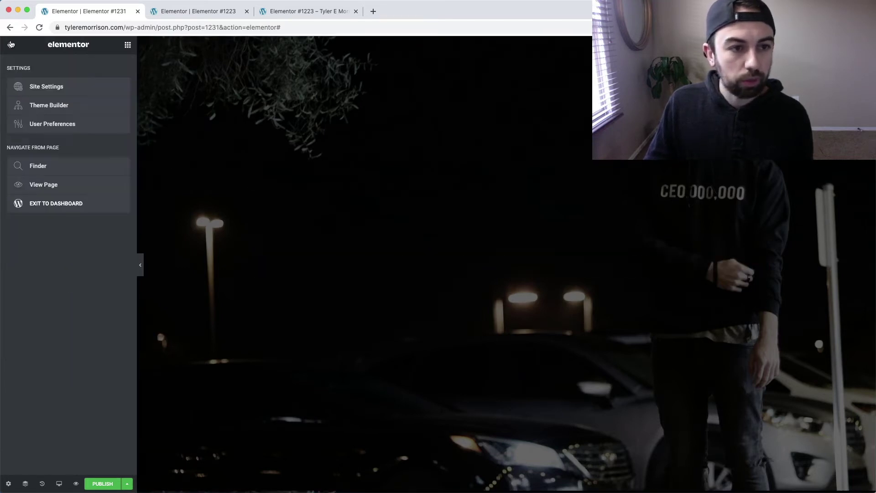
pyautogui.click(11, 44)
pyautogui.moveTo(95, 224); pyautogui.dragTo(330, 272)
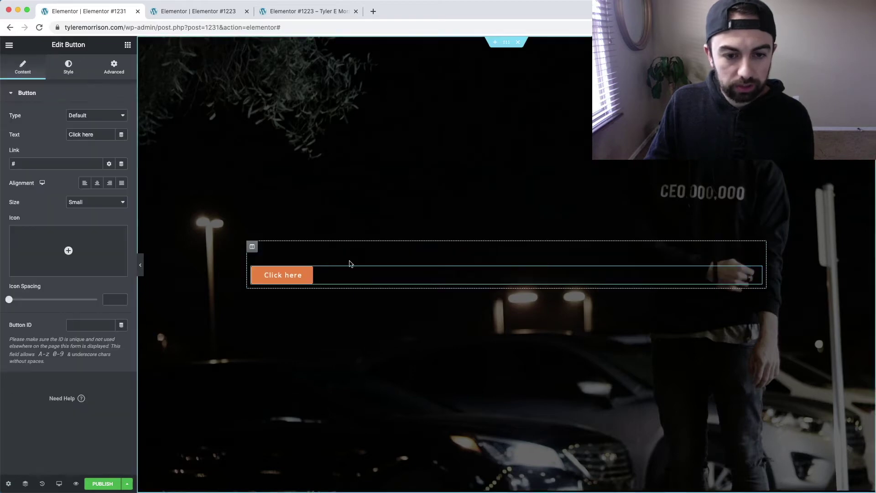
# Step: Set the heading's text color to white, #FFFFFF
pyautogui.click(375, 249)
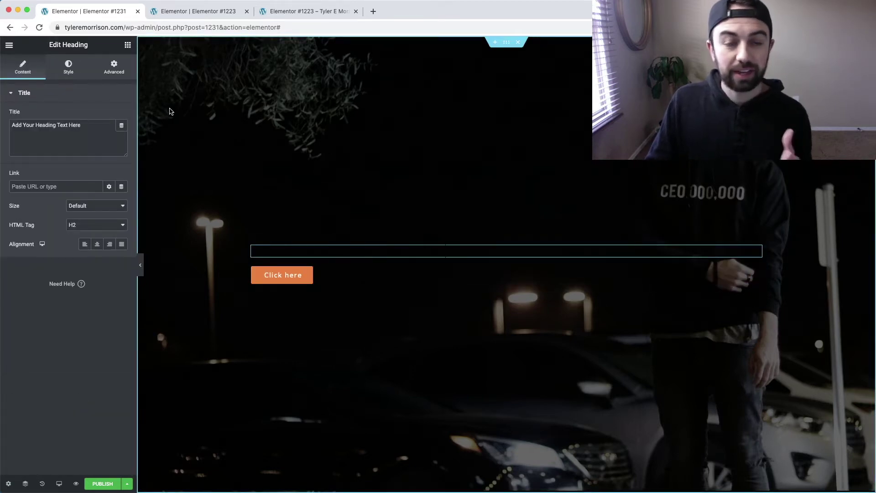
pyautogui.click(68, 67)
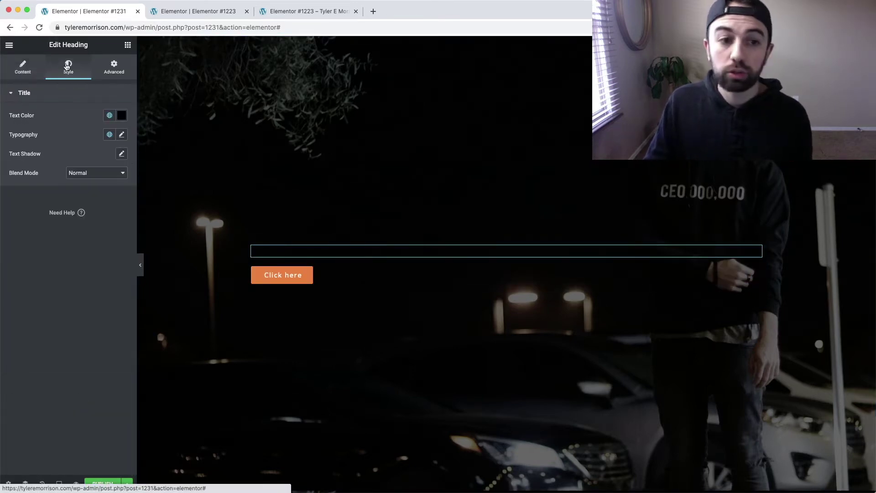
pyautogui.click(122, 117)
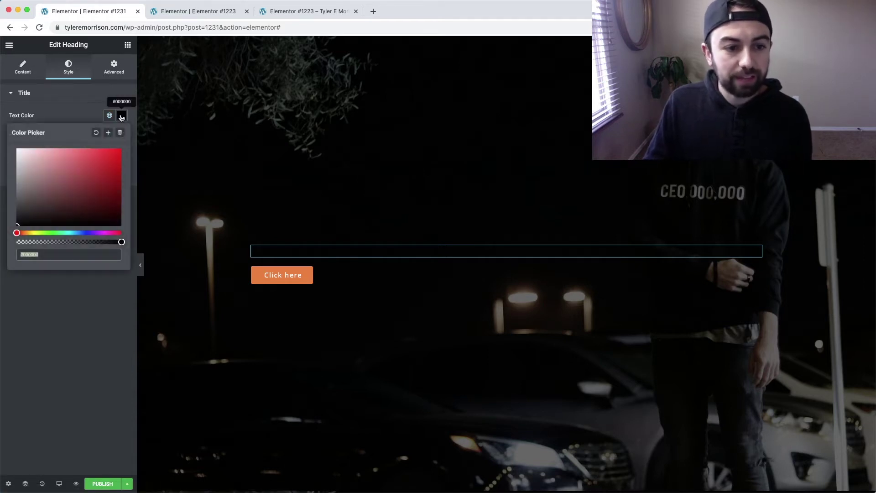
pyautogui.write('#FFFFFF')
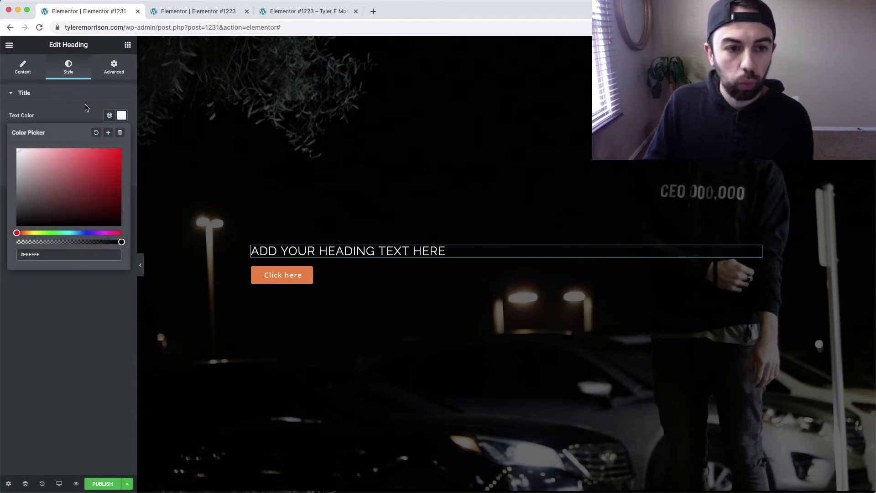
pyautogui.click(85, 106)
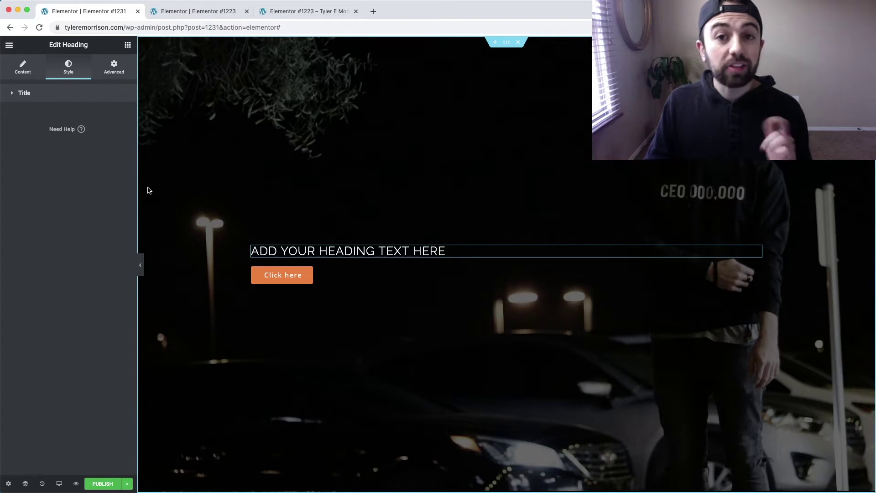
# Step: Replace the heading's placeholder text with "Your journey begins here..."
pyautogui.moveTo(449, 251); pyautogui.dragTo(303, 245)
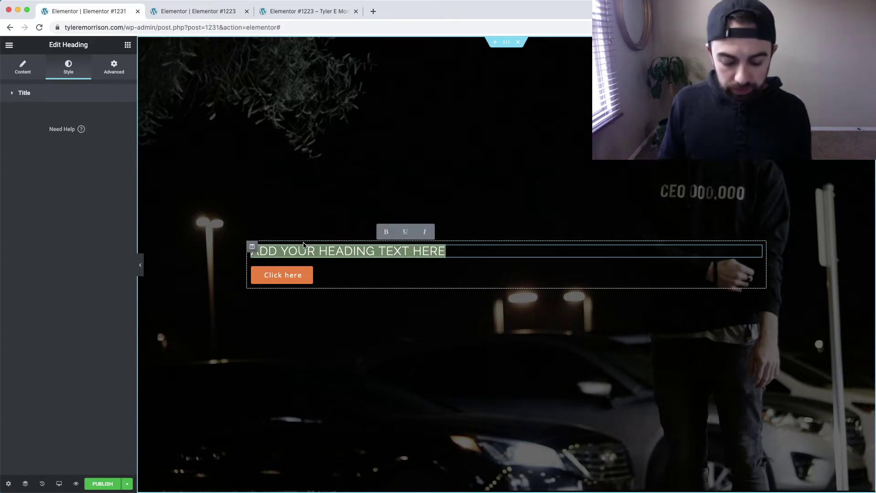
pyautogui.press('BackSpace')
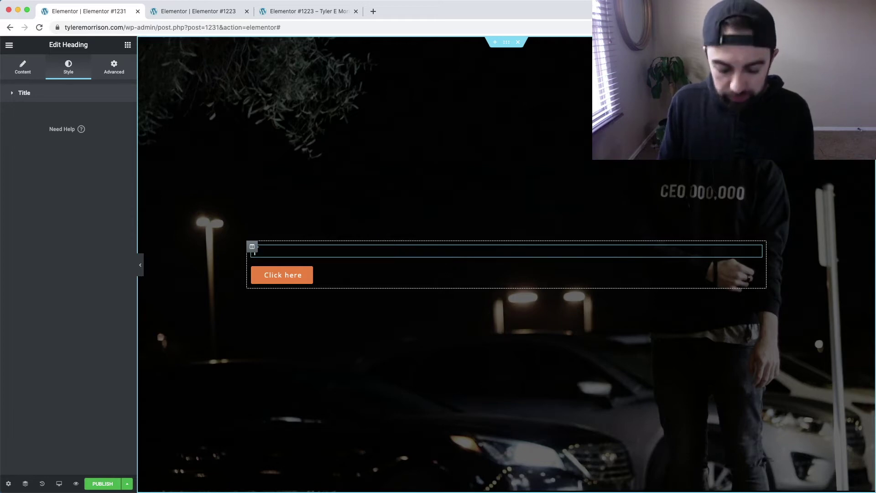
pyautogui.write('YOUR JOURNEY BEGINS HERE...')
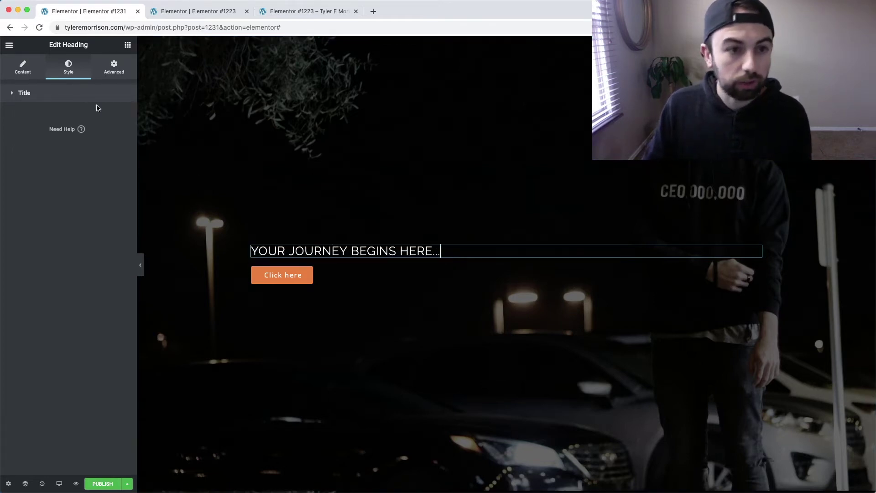
# Step: Set the heading's typography size to 35 px
pyautogui.click(25, 69)
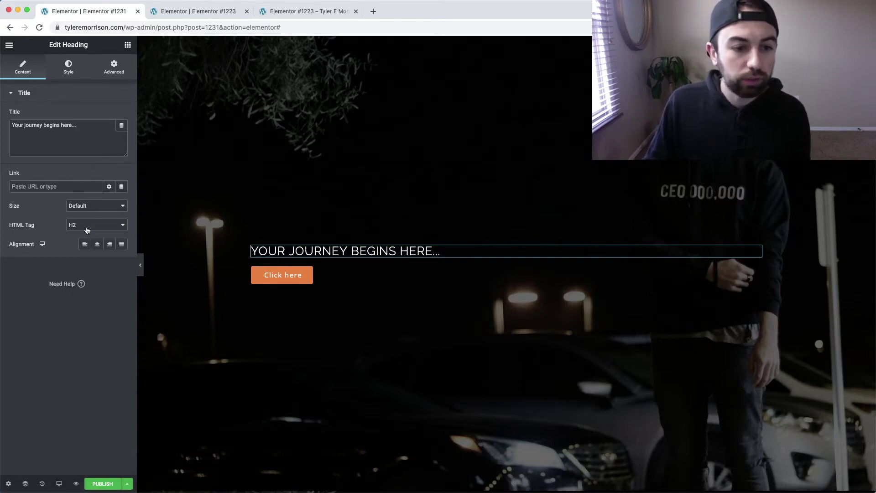
pyautogui.click(72, 70)
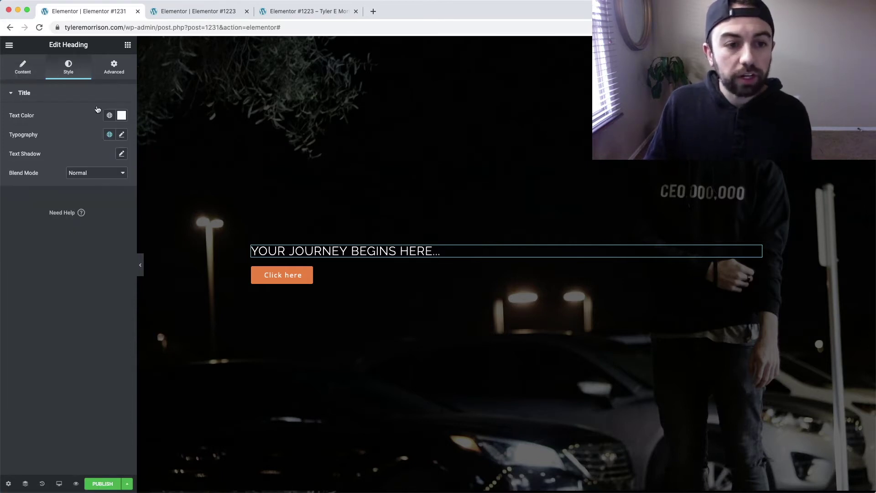
pyautogui.click(122, 135)
pyautogui.moveTo(26, 211); pyautogui.dragTo(26, 214)
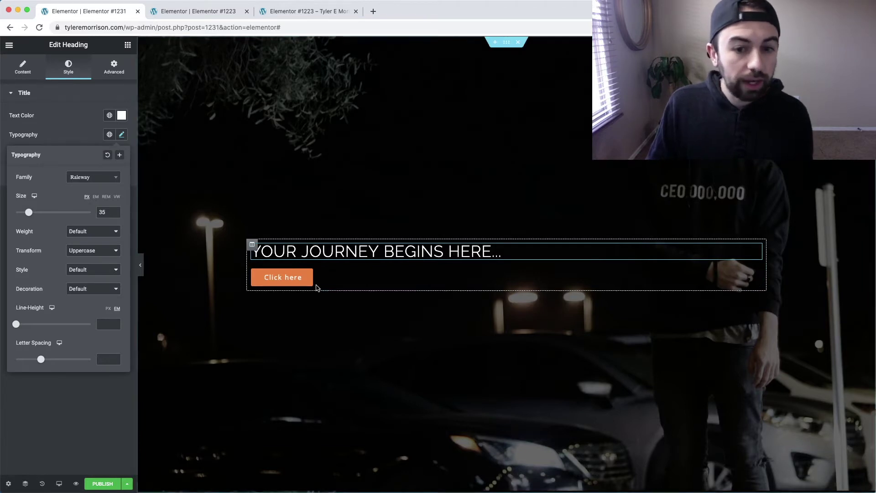
# Step: Set the button's text color to turquoise, #1EE1C3
pyautogui.click(757, 275)
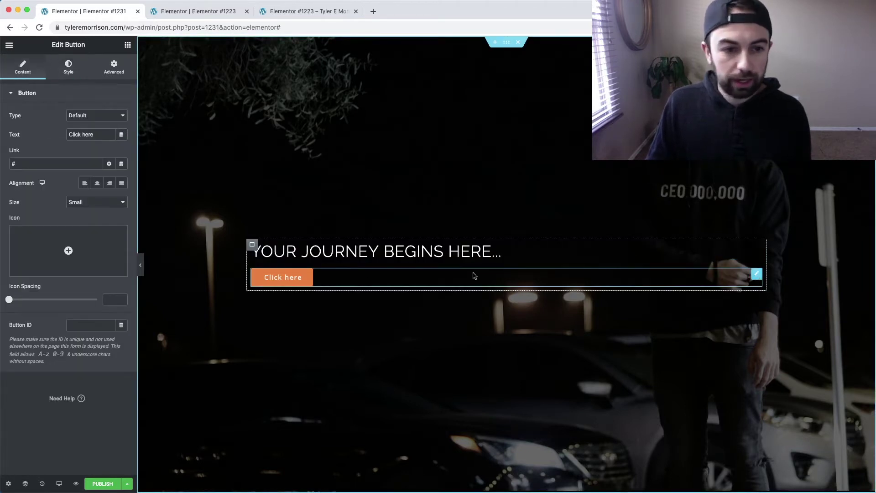
pyautogui.click(68, 67)
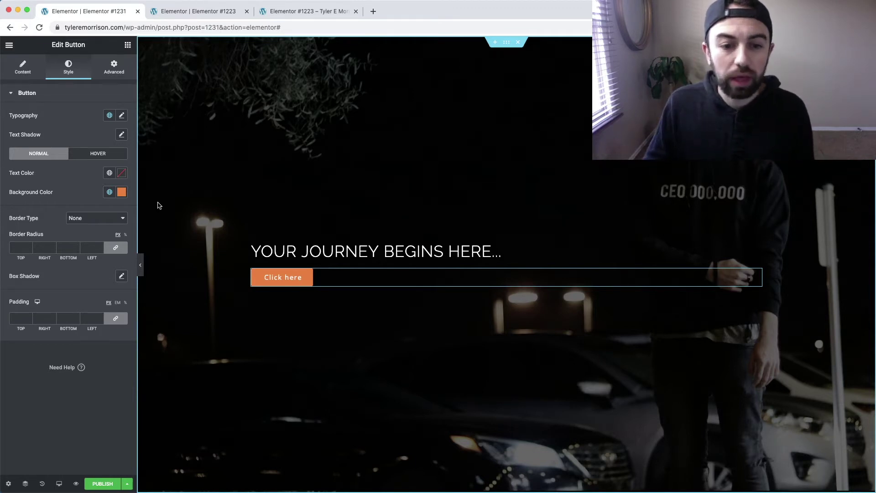
pyautogui.click(122, 175)
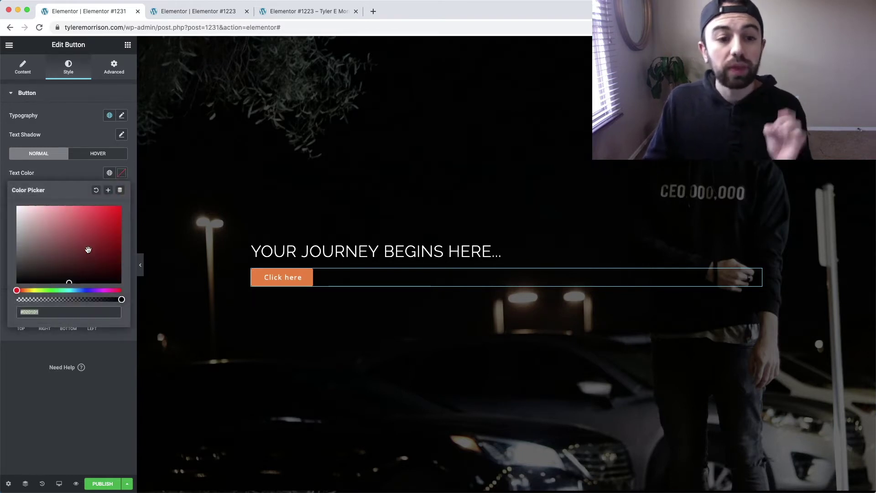
pyautogui.moveTo(58, 290); pyautogui.dragTo(65, 290)
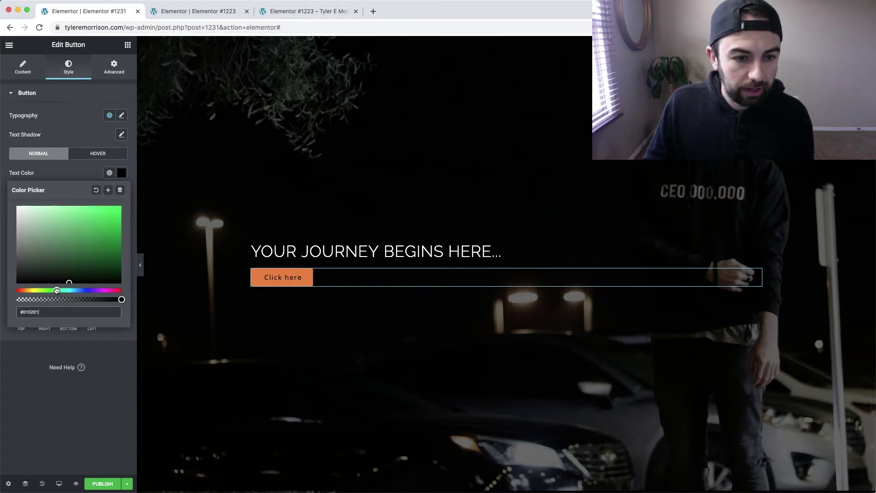
pyautogui.moveTo(93, 241); pyautogui.dragTo(105, 213)
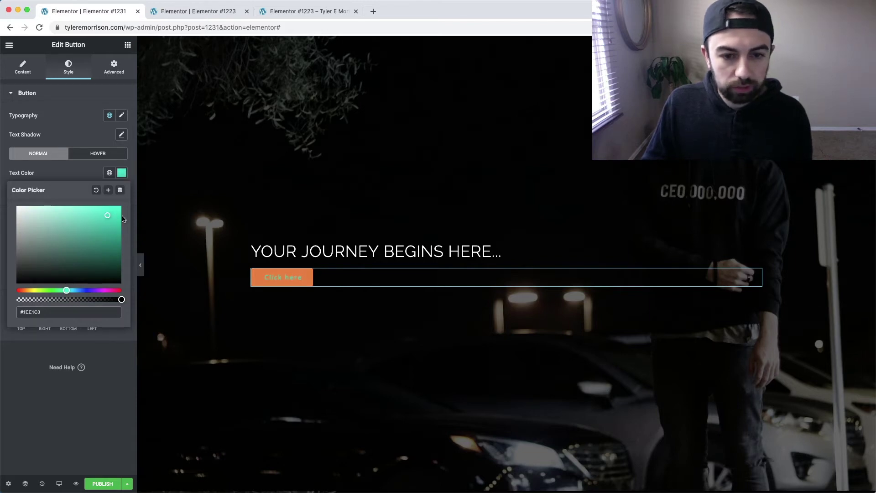
pyautogui.click(135, 165)
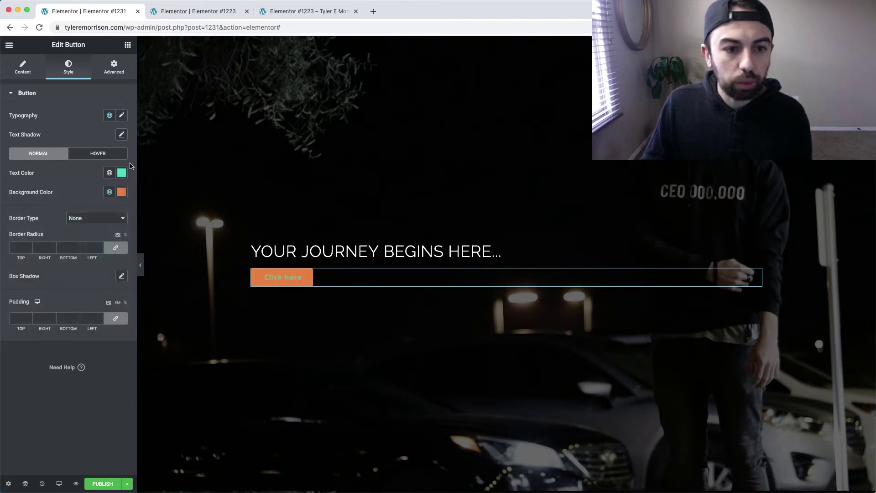
# Step: Make the button's background color fully transparent
pyautogui.click(121, 192)
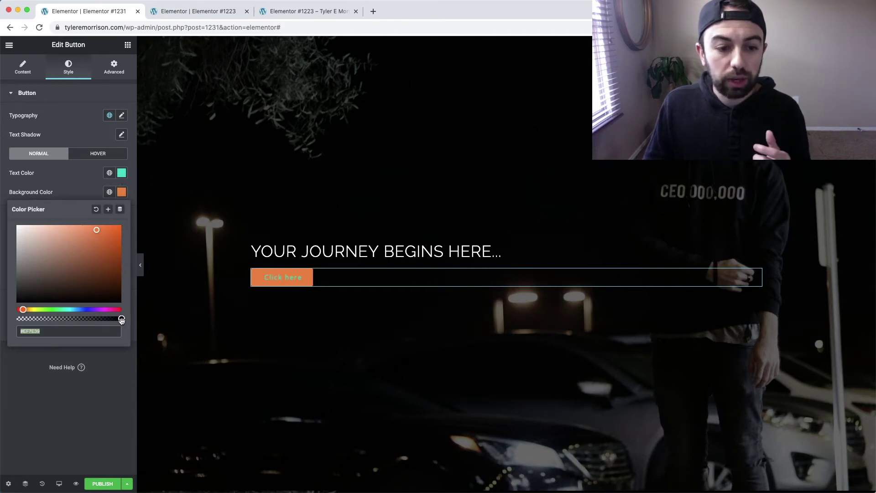
pyautogui.moveTo(121, 319); pyautogui.dragTo(5, 321)
pyautogui.click(36, 388)
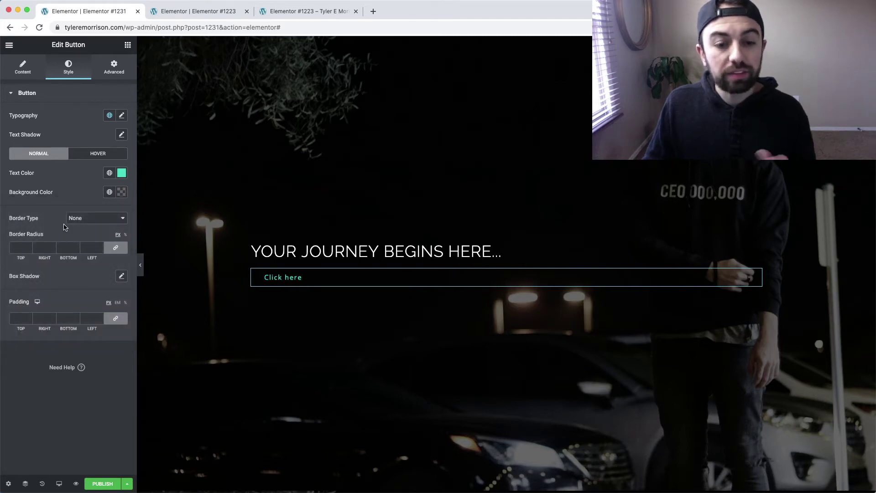
# Step: Give the button a solid border with a width of 3 on all four sides
pyautogui.click(93, 221)
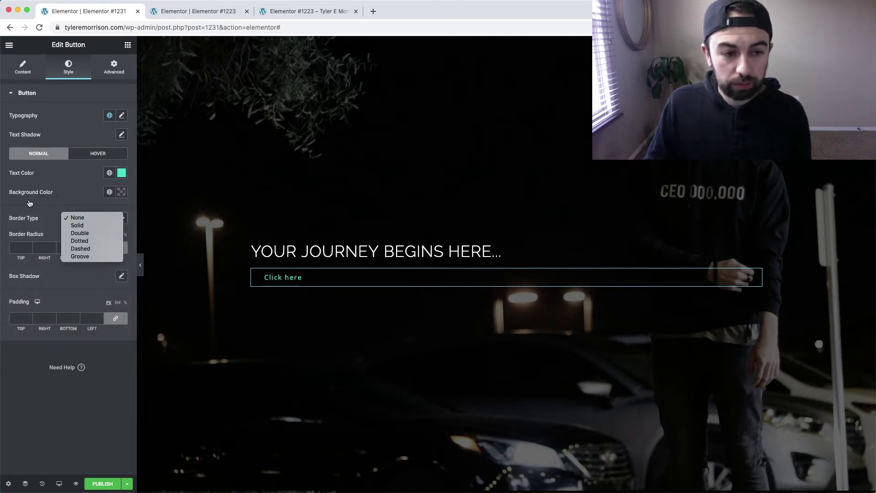
pyautogui.click(75, 227)
pyautogui.click(27, 253)
pyautogui.write('2')
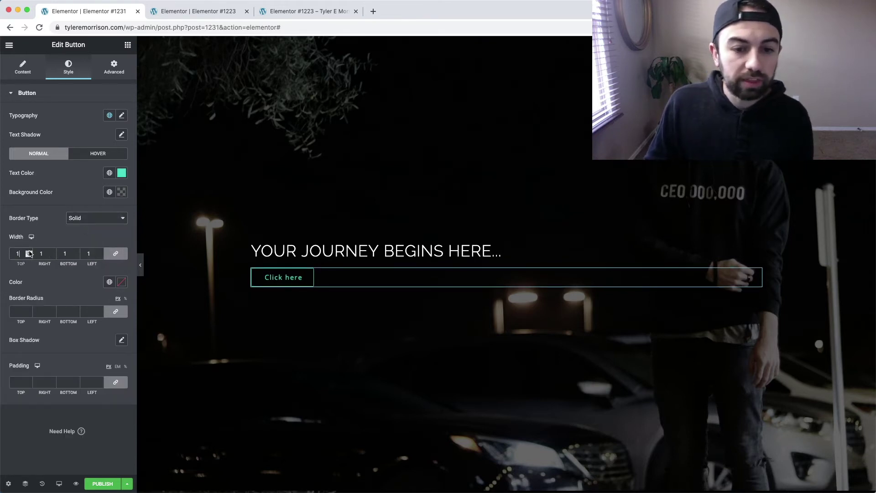
pyautogui.click(29, 252)
pyautogui.click(28, 252)
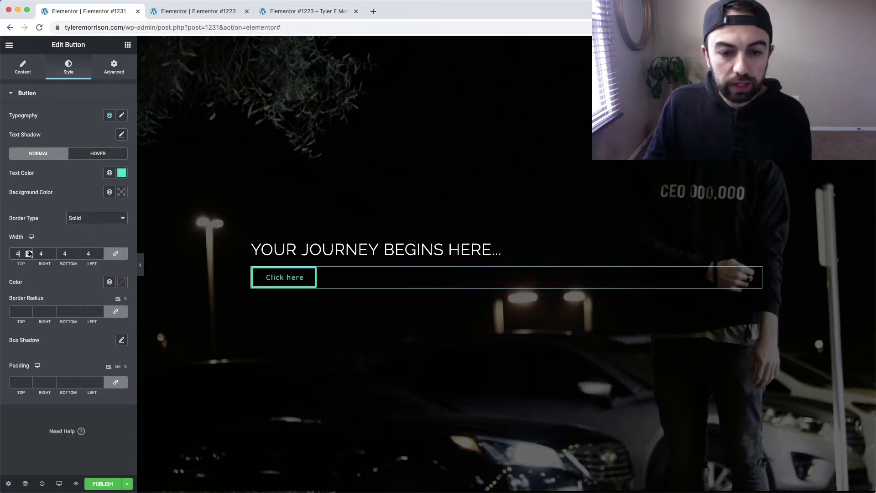
pyautogui.click(29, 255)
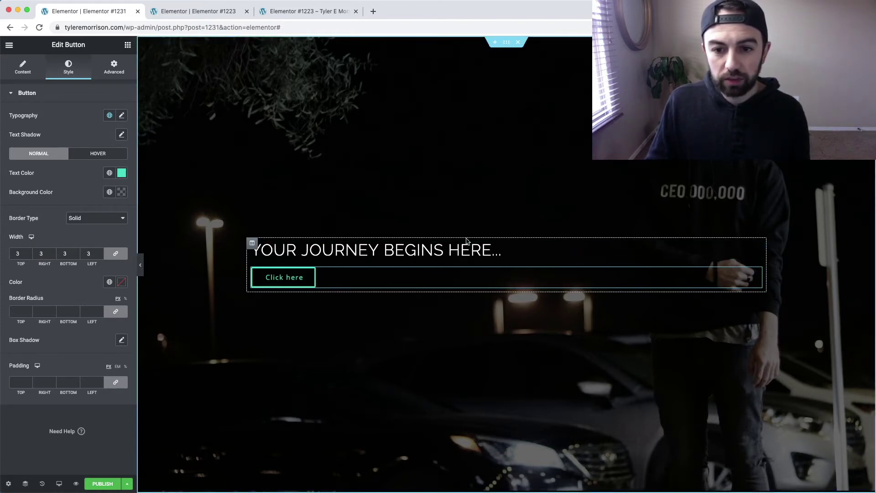
# Step: Replace the button's text with "get started"
pyautogui.click(507, 42)
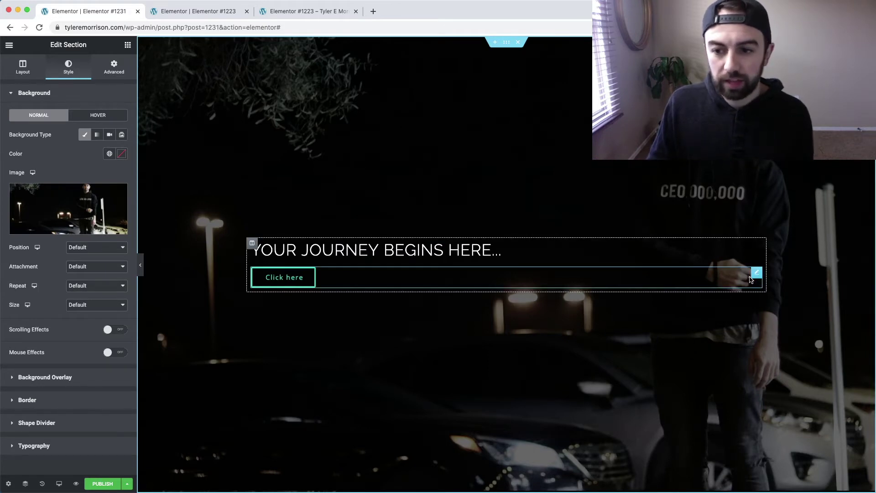
pyautogui.click(756, 274)
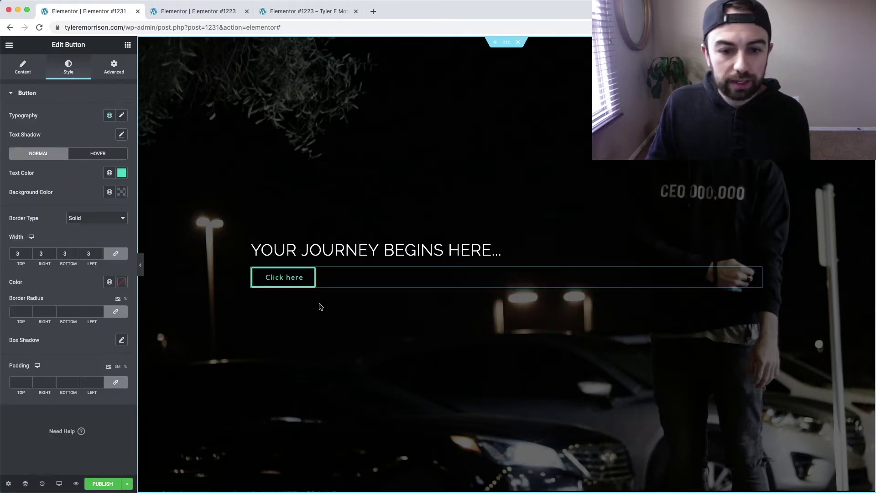
pyautogui.click(21, 68)
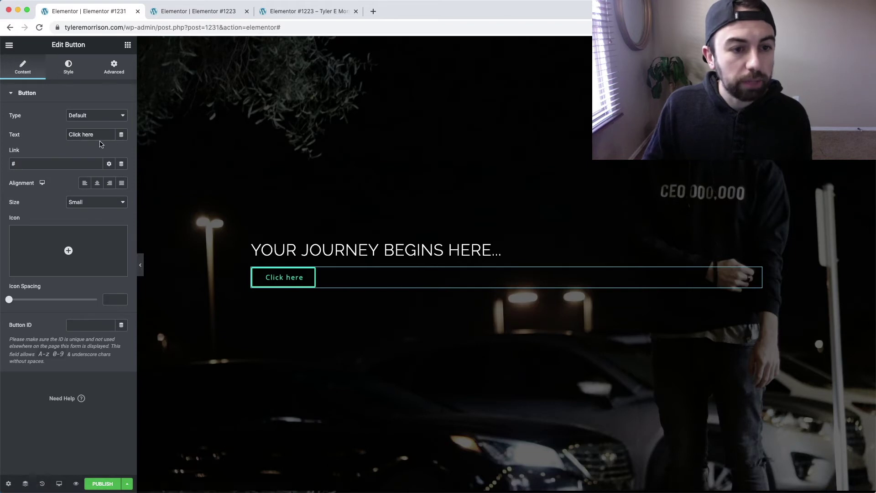
pyautogui.moveTo(108, 135); pyautogui.dragTo(69, 132)
pyautogui.write('get started')
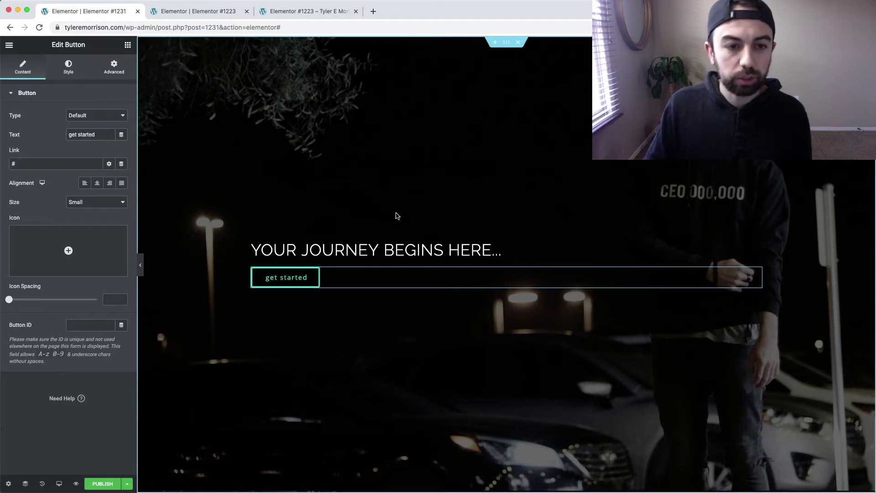
# Step: Round the button's corners with a border radius of 40 px on all sides
pyautogui.click(70, 66)
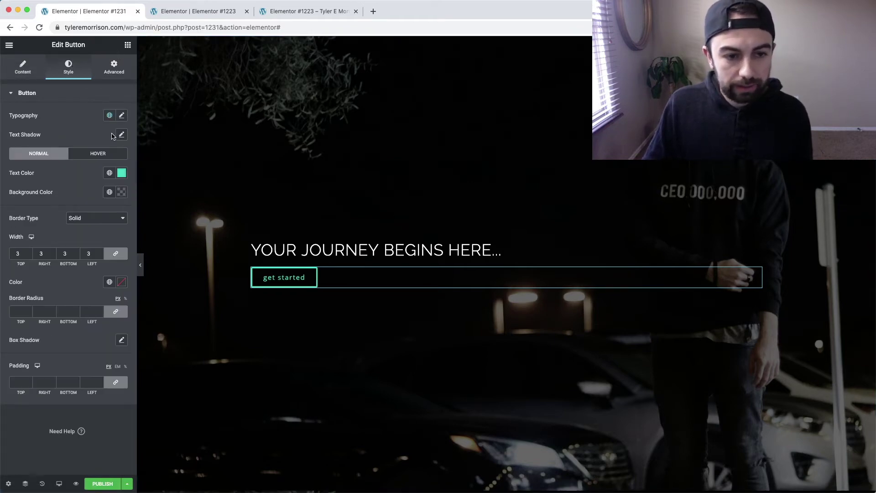
pyautogui.click(28, 312)
pyautogui.write('31')
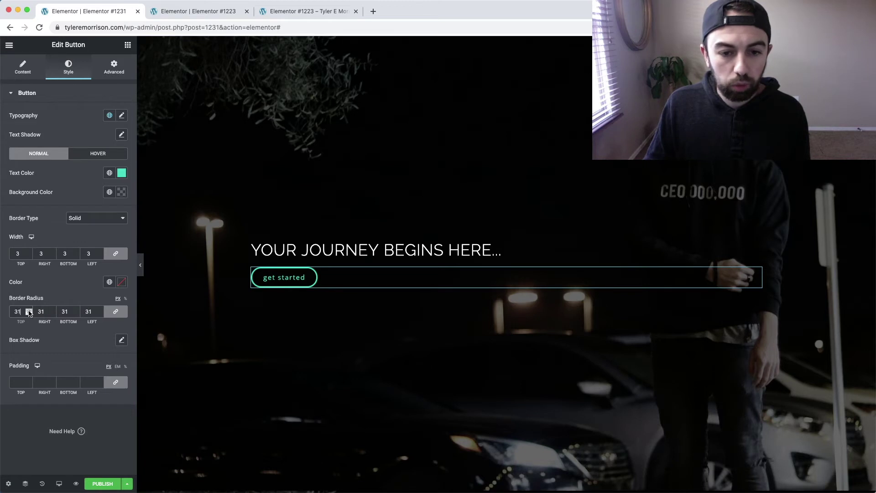
pyautogui.click(76, 310)
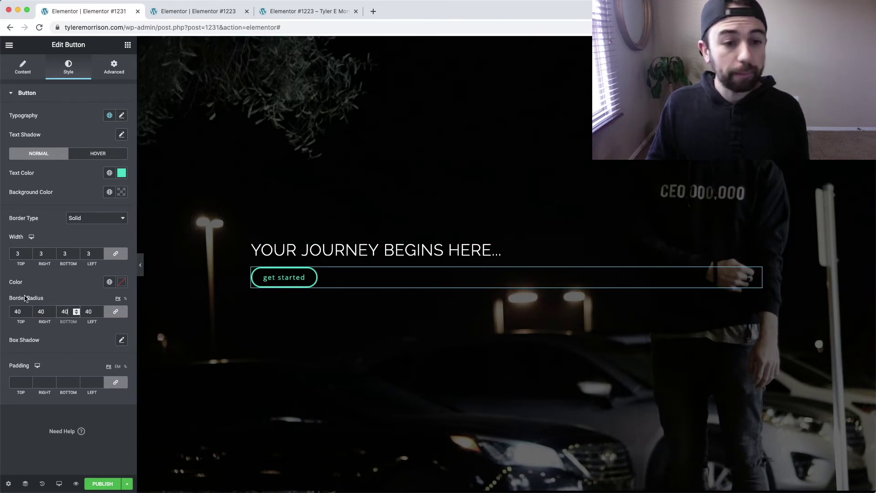
# Step: Try a padding of 26 px on all sides of the button and clear it again
pyautogui.click(28, 383)
pyautogui.write('17')
pyautogui.click(28, 382)
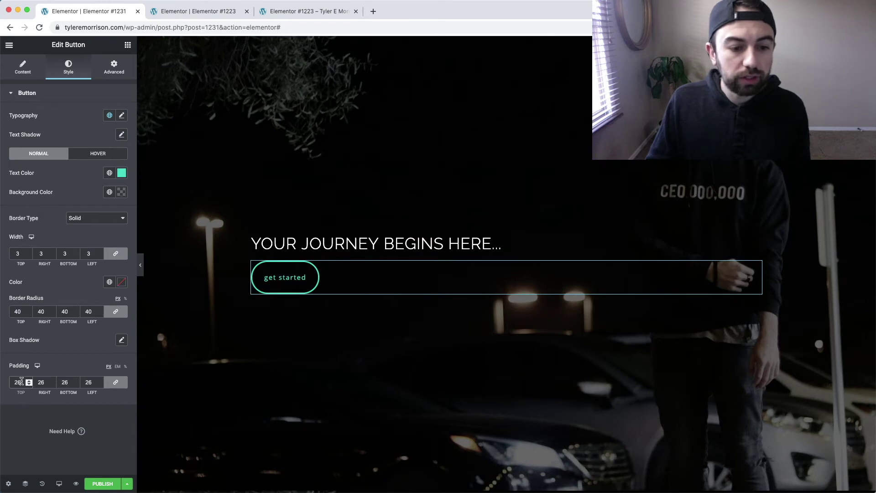
pyautogui.press('BackSpace')
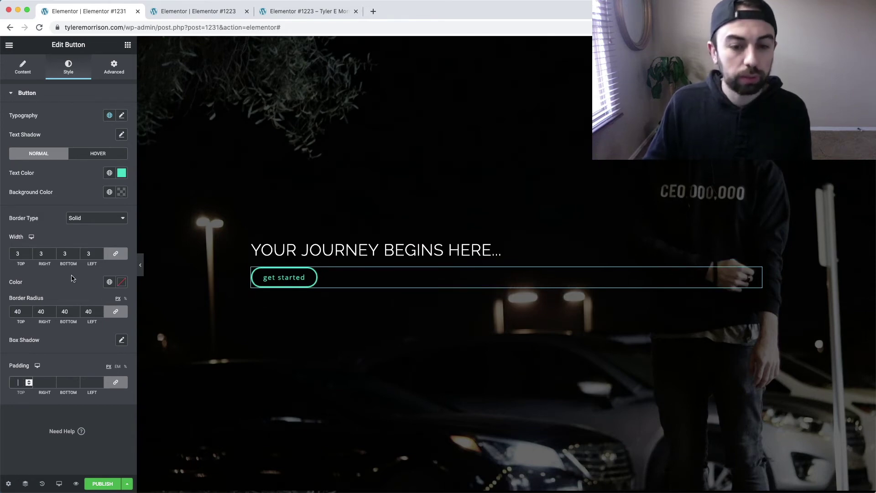
# Step: Unlink the button's margin values and set its top margin to 20 px, leaving the other sides at 0
pyautogui.click(114, 65)
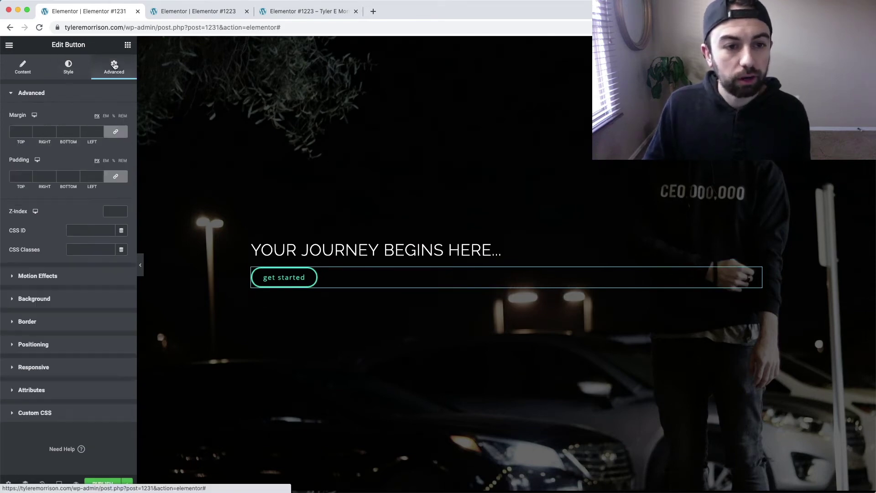
pyautogui.click(115, 133)
pyautogui.click(28, 131)
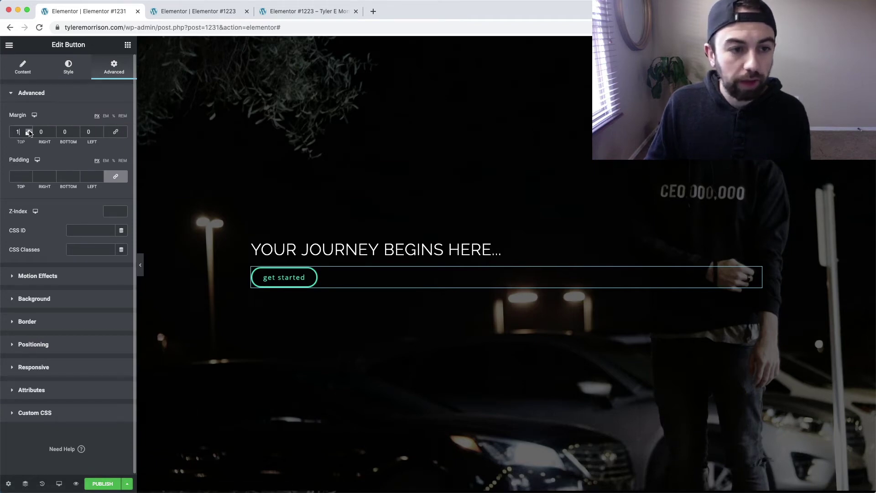
pyautogui.click(28, 131)
pyautogui.click(28, 131)
pyautogui.click(28, 131)
pyautogui.click(28, 131)
pyautogui.click(28, 131)
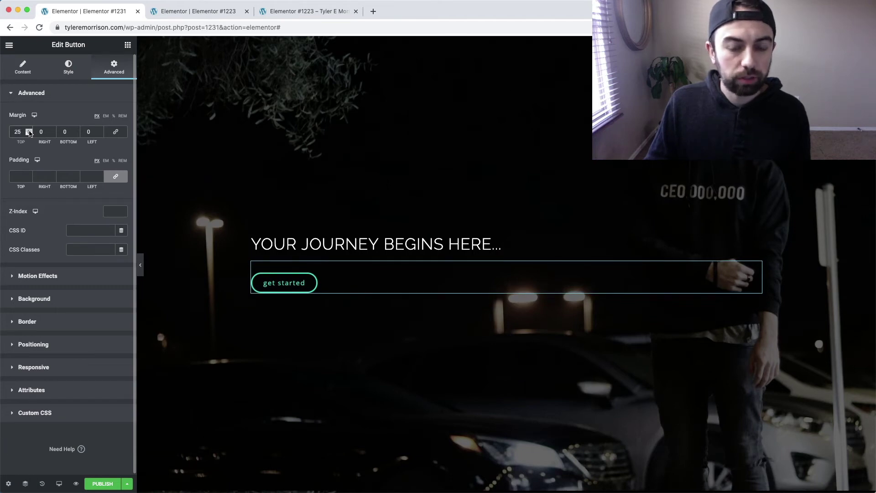
pyautogui.click(29, 133)
pyautogui.click(29, 134)
pyautogui.click(28, 134)
pyautogui.click(29, 134)
pyautogui.click(28, 134)
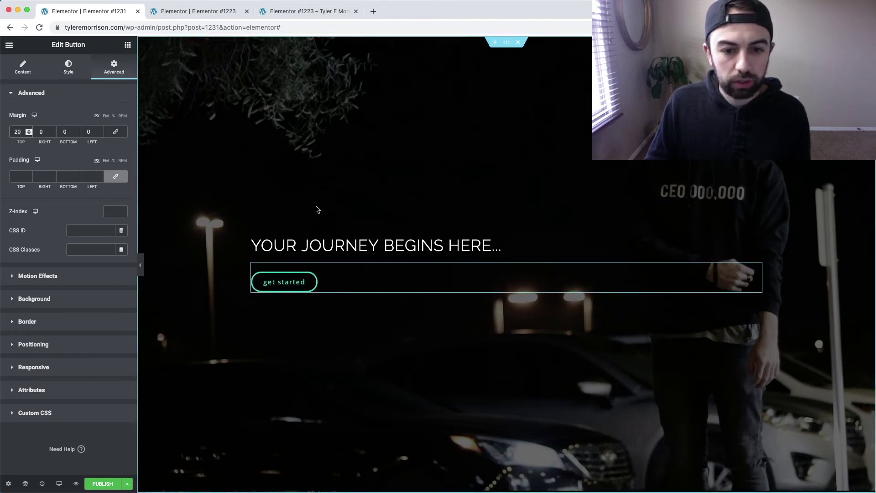
# Step: Copy the hex code of the button's normal-state text color, #1EE1C3
pyautogui.click(71, 68)
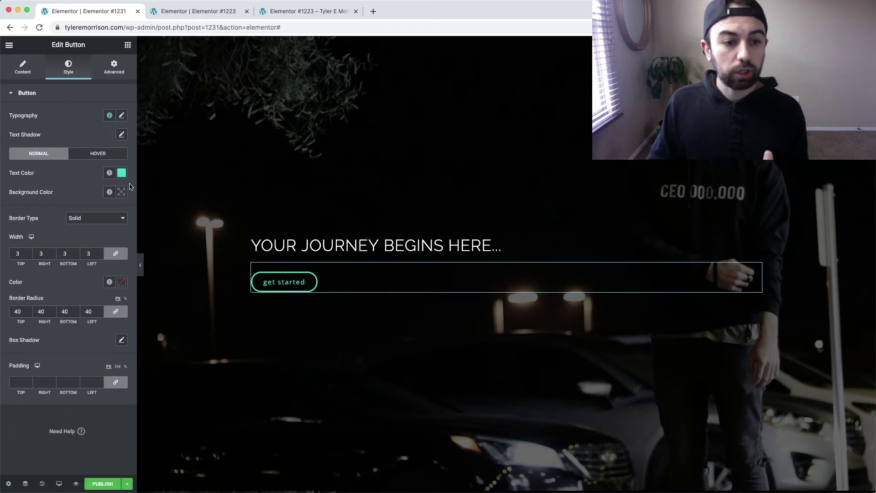
pyautogui.click(96, 155)
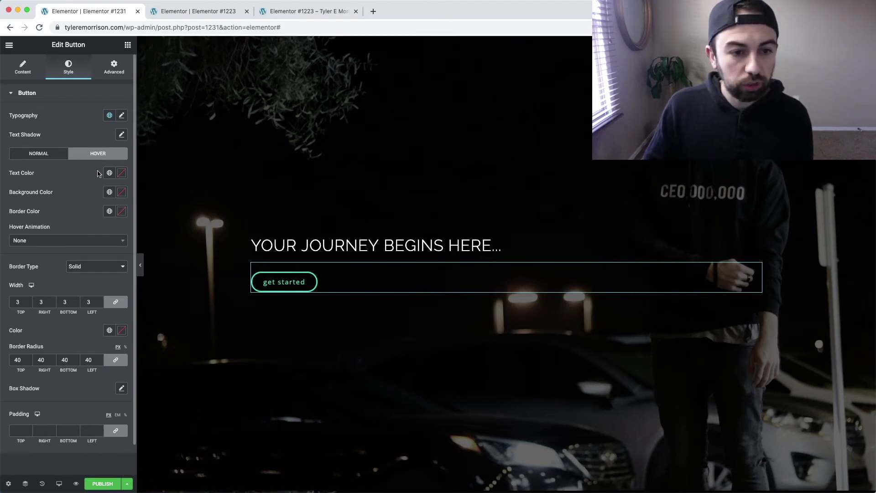
pyautogui.click(54, 157)
pyautogui.click(122, 172)
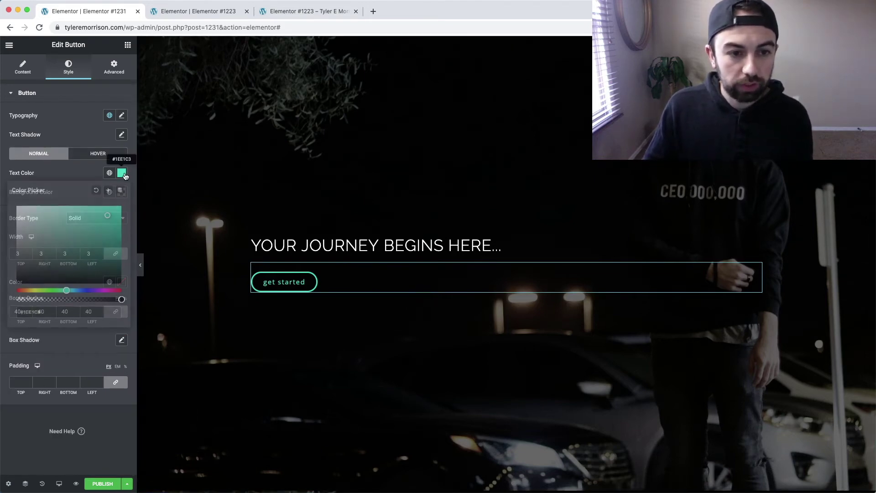
pyautogui.rightClick(32, 314)
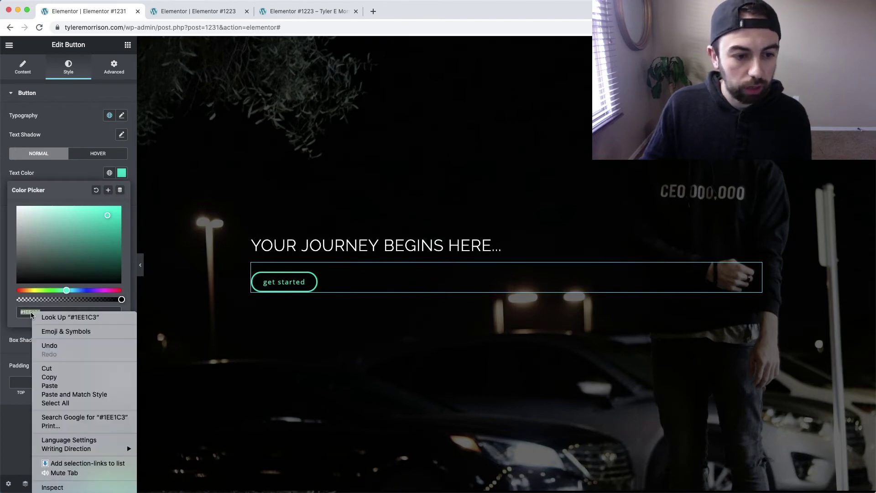
pyautogui.click(49, 377)
# Step: Set the button's hover text color to the white global color, Color #1 (#FFFFFF)
pyautogui.click(97, 155)
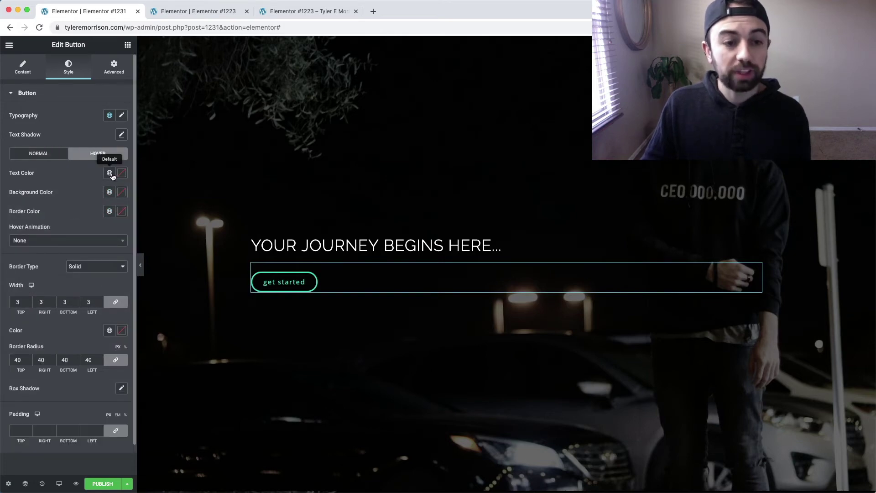
pyautogui.click(110, 173)
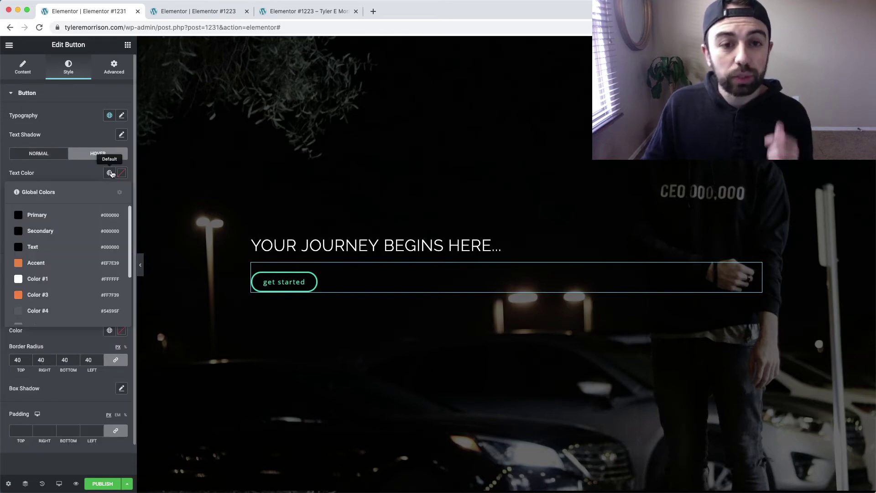
pyautogui.click(51, 279)
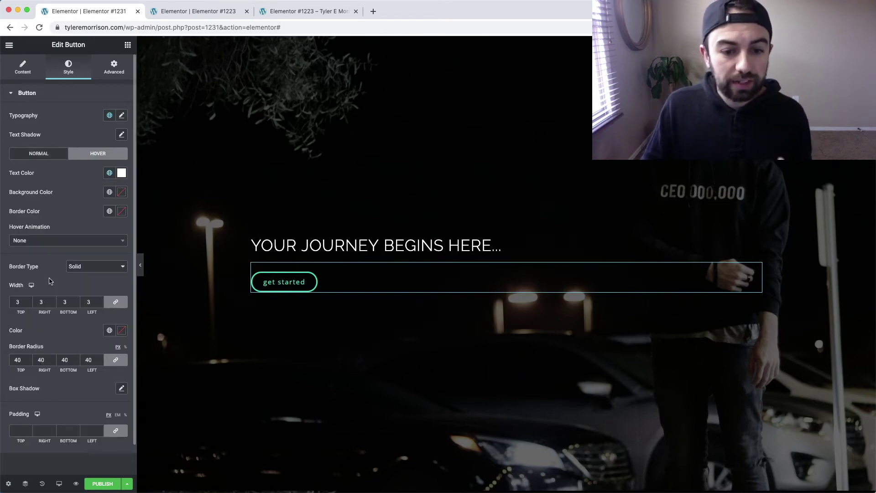
# Step: Set the button's hover background color to the copied turquoise, #1EE1C3
pyautogui.click(110, 193)
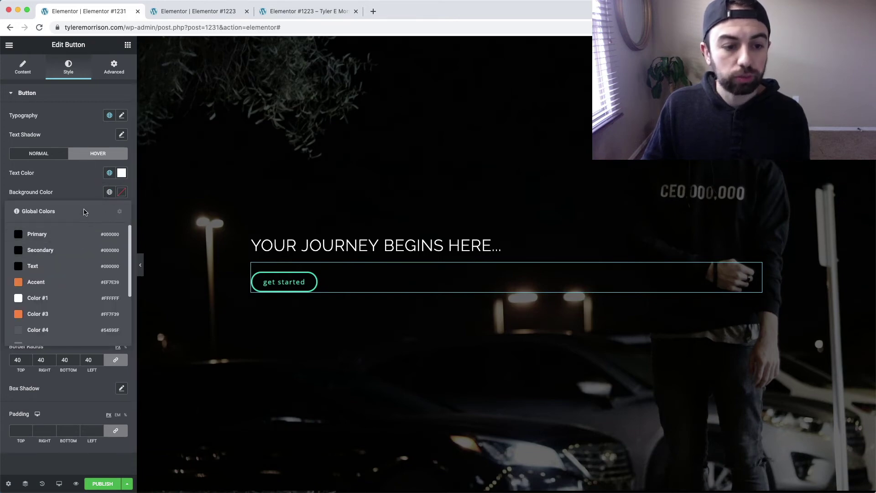
pyautogui.click(122, 193)
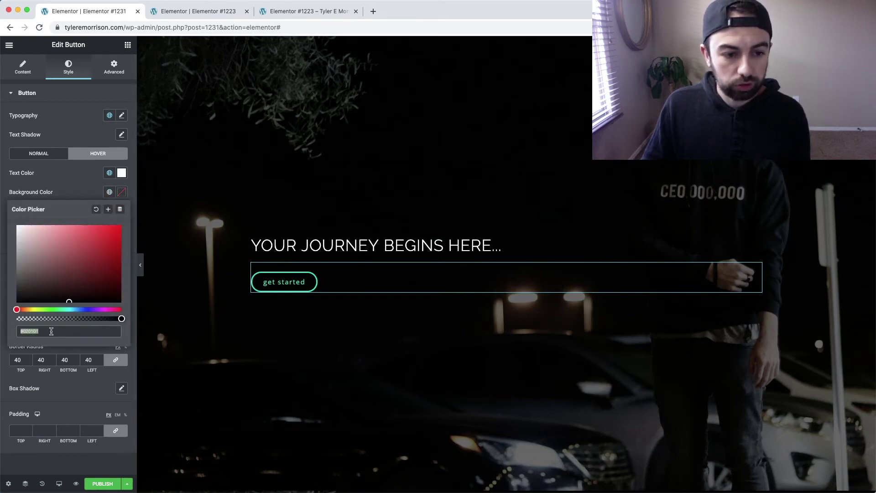
pyautogui.press('super+v')
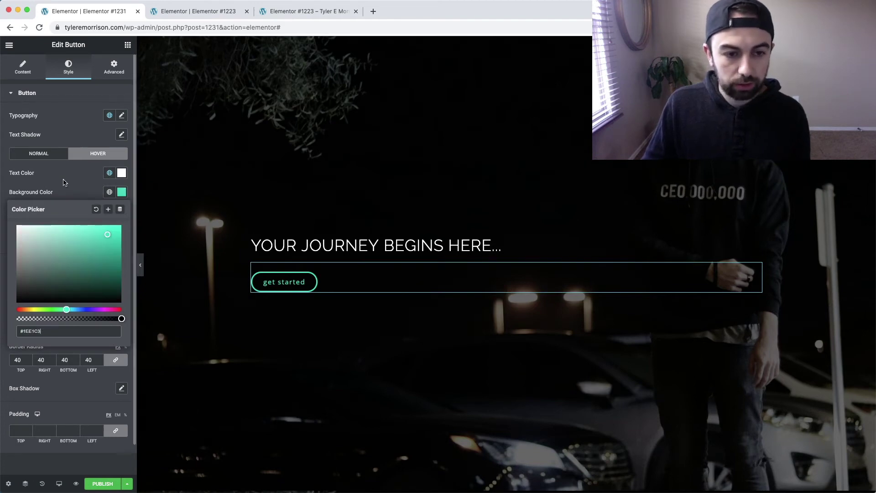
# Step: Set the button's hover border color to the copied turquoise, #1EE1C3
pyautogui.click(64, 178)
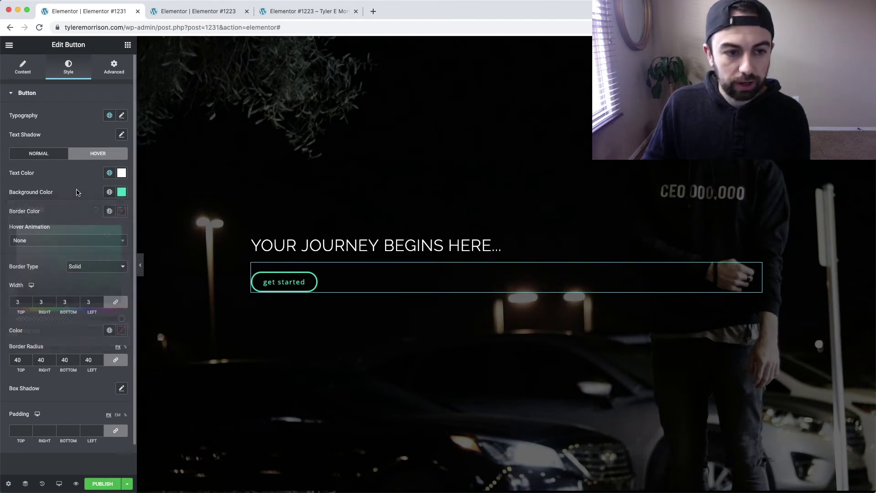
pyautogui.click(124, 212)
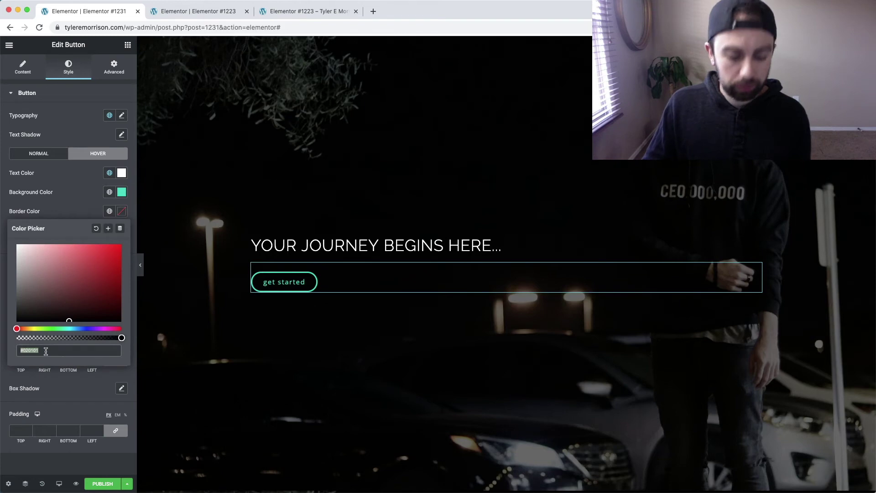
pyautogui.press('super+v')
pyautogui.click(73, 204)
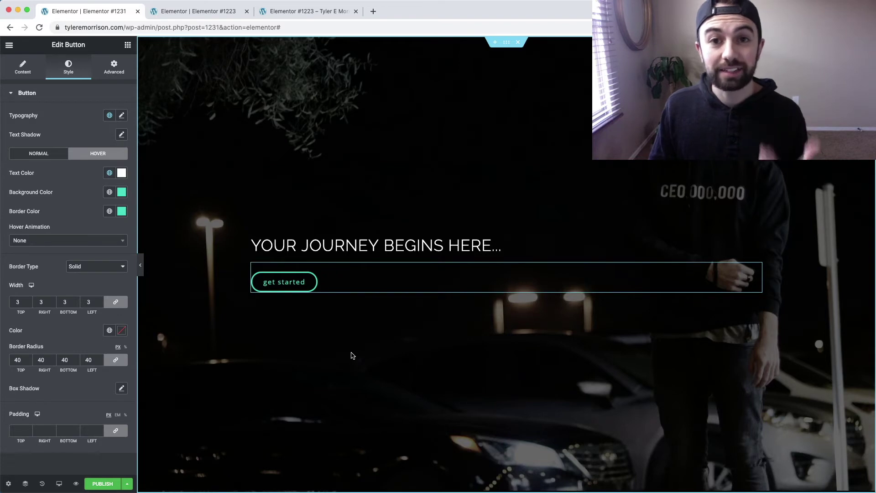
# Step: Start a "selector a" rule with an empty body in the button's custom CSS
pyautogui.click(38, 153)
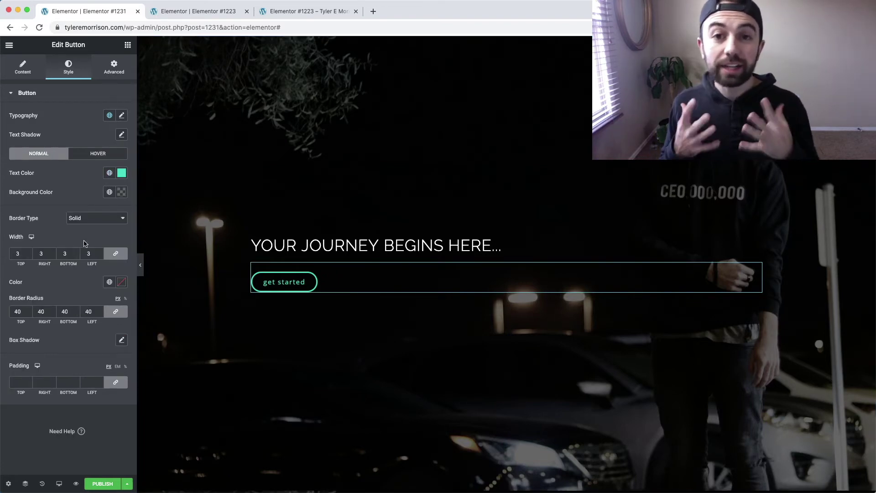
pyautogui.click(124, 70)
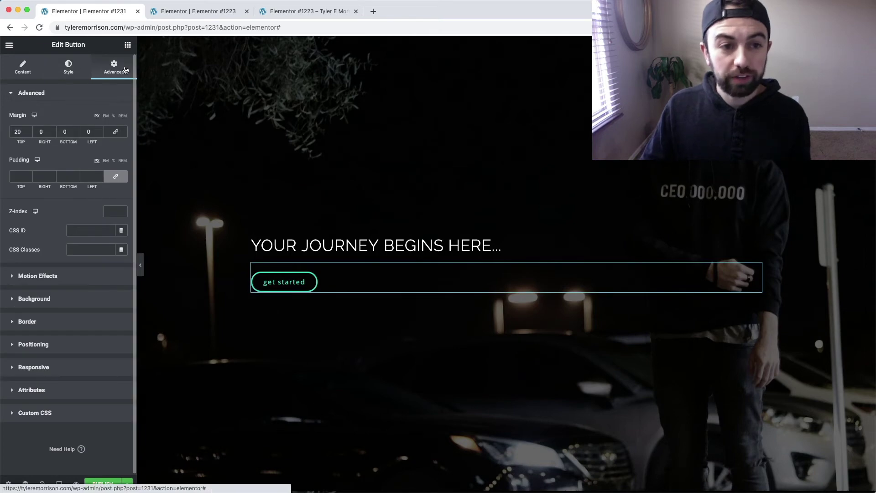
pyautogui.click(33, 413)
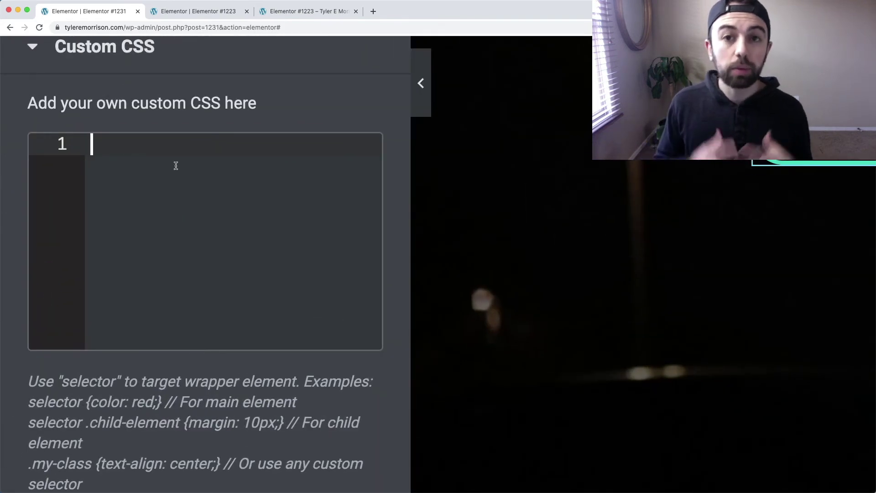
pyautogui.write('selector')
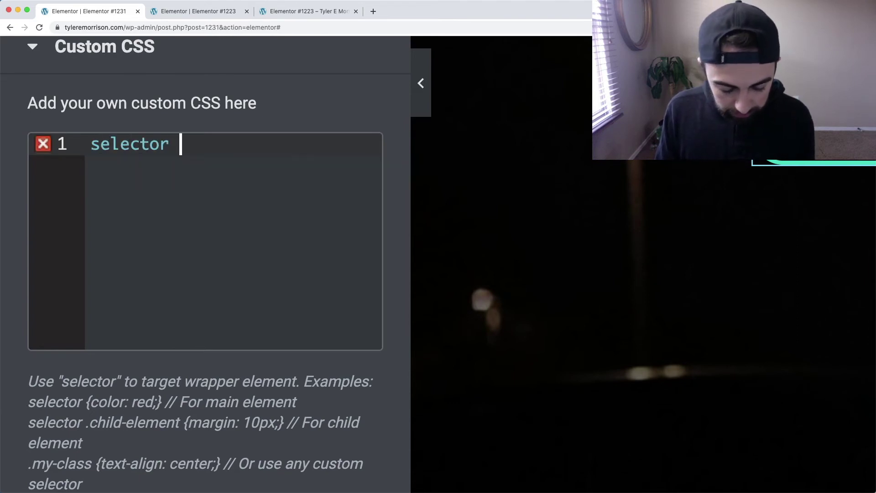
pyautogui.write(' a')
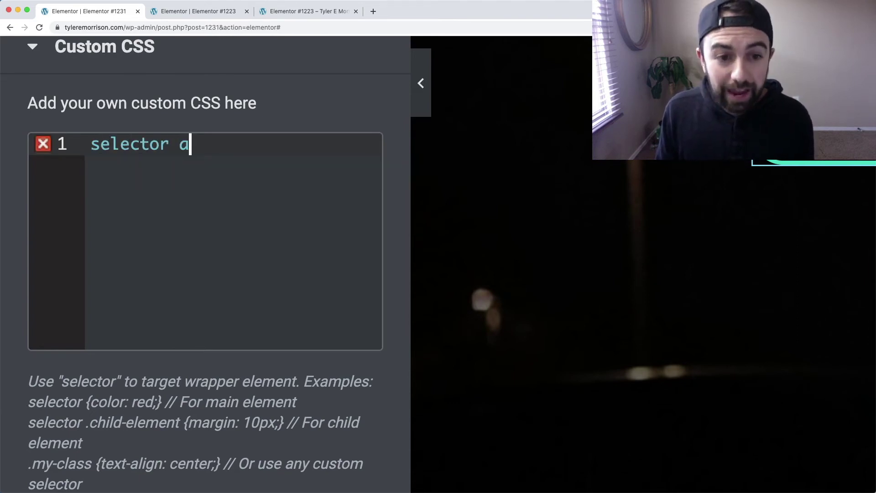
pyautogui.write('{')
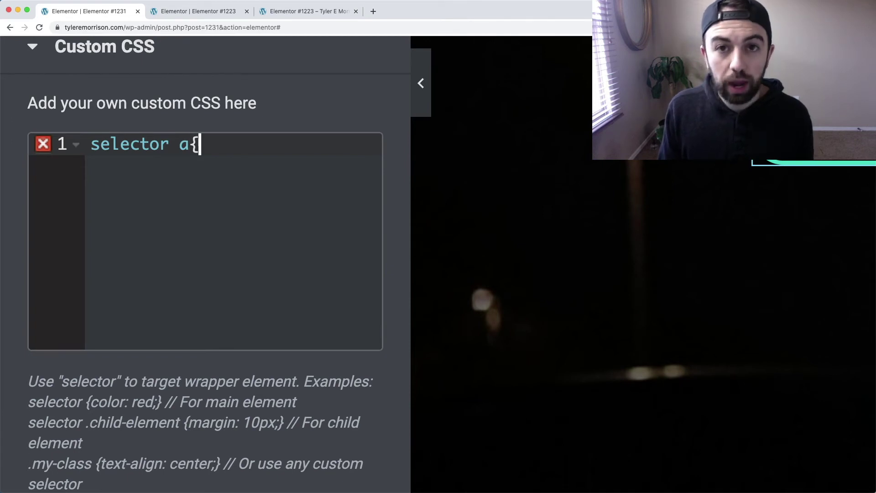
pyautogui.press('Return')
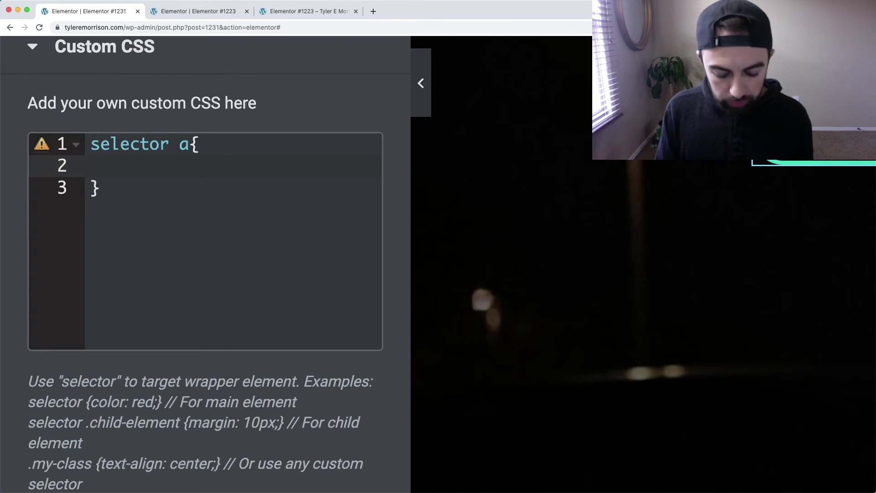
# Step: Add the declaration "transition: all .6s;" to the "selector a" rule
pyautogui.write('tran')
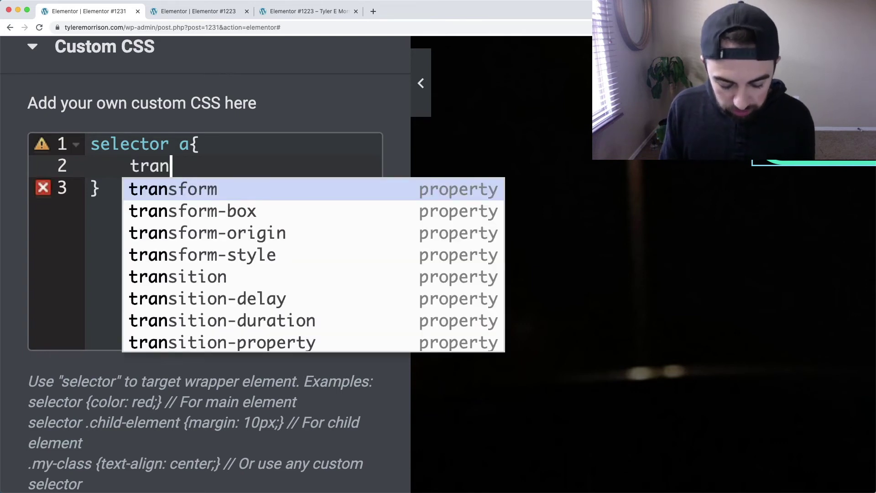
pyautogui.write('sition')
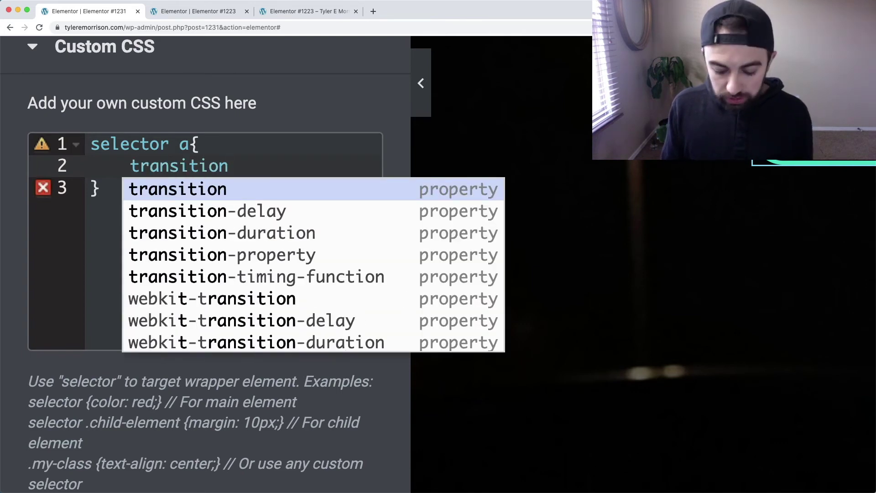
pyautogui.write(':')
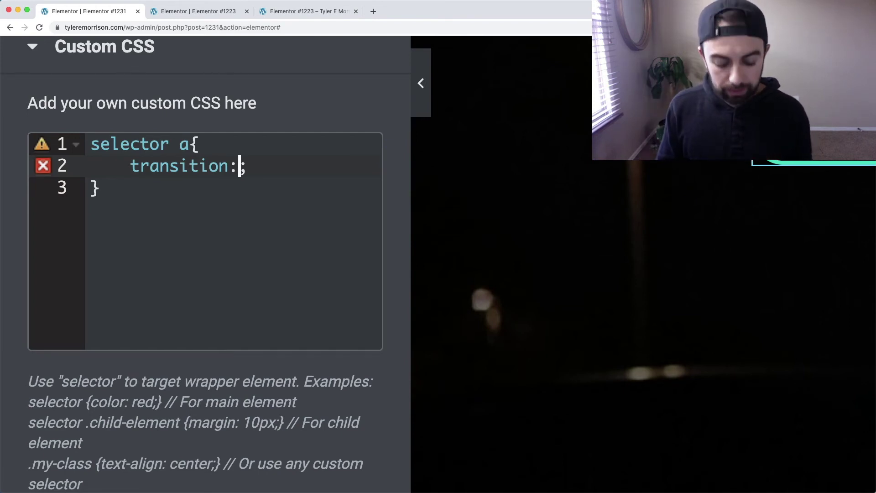
pyautogui.write('all')
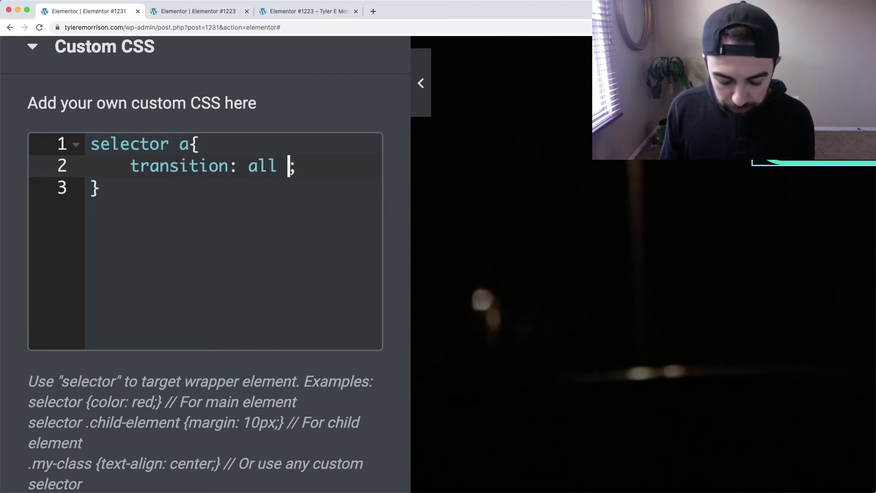
pyautogui.write(' .6s')
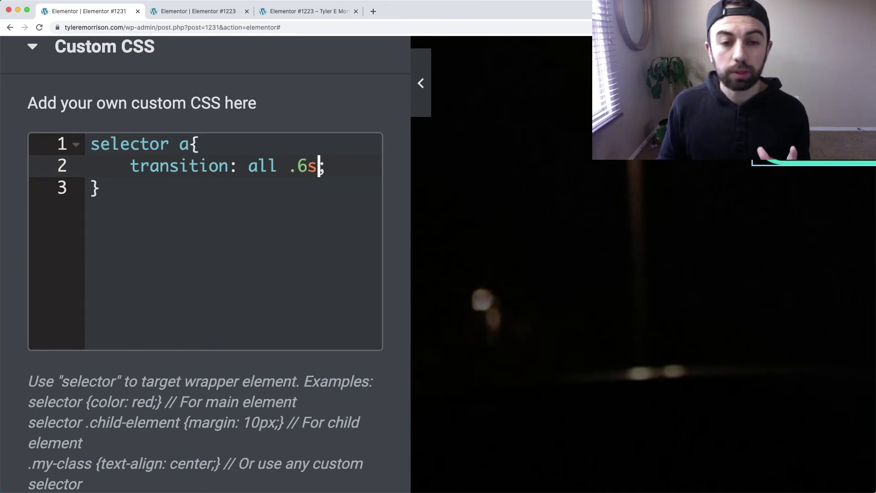
# Step: Add an empty "selector a:hover" rule below the transition rule in the button's custom CSS
pyautogui.click(113, 186)
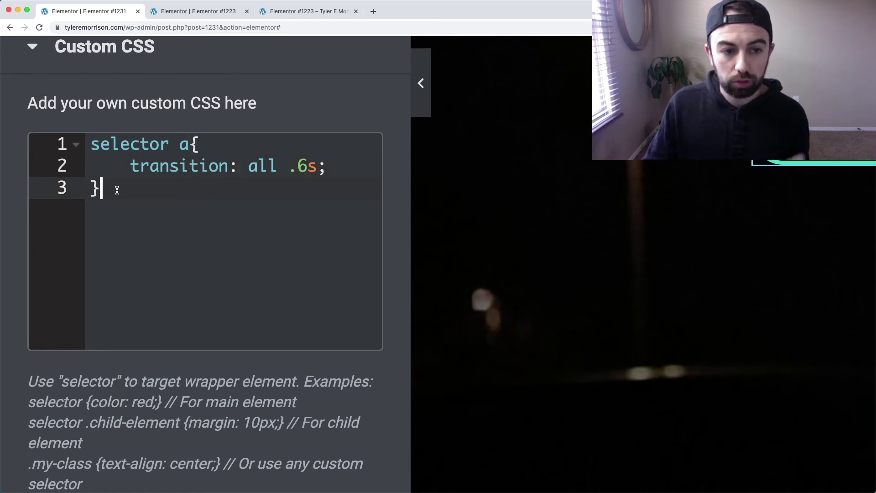
pyautogui.press('Return')
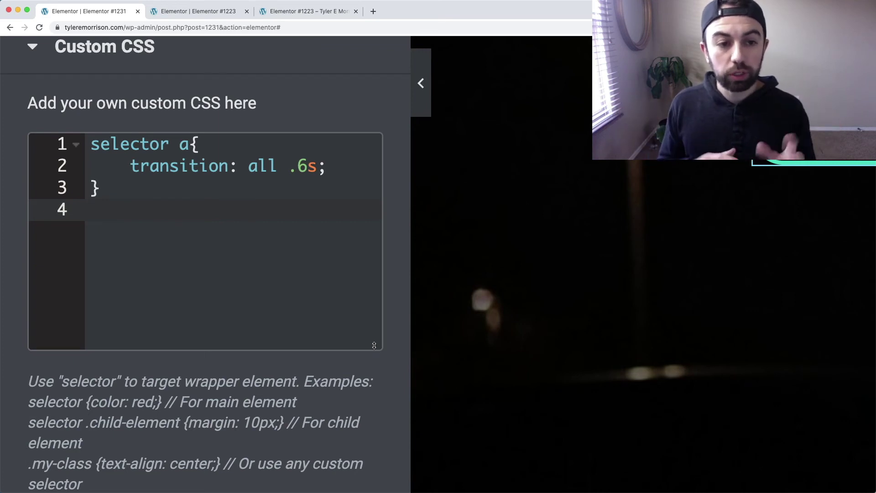
pyautogui.write('selector')
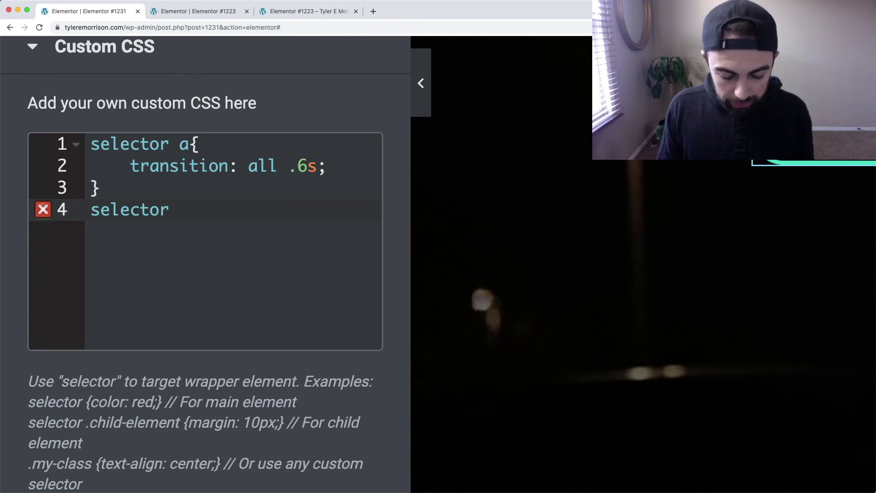
pyautogui.write(' a')
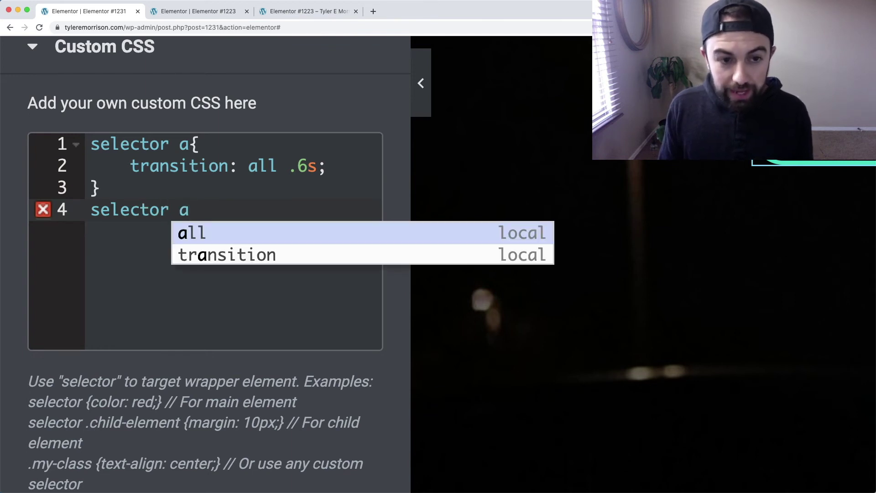
pyautogui.write(':')
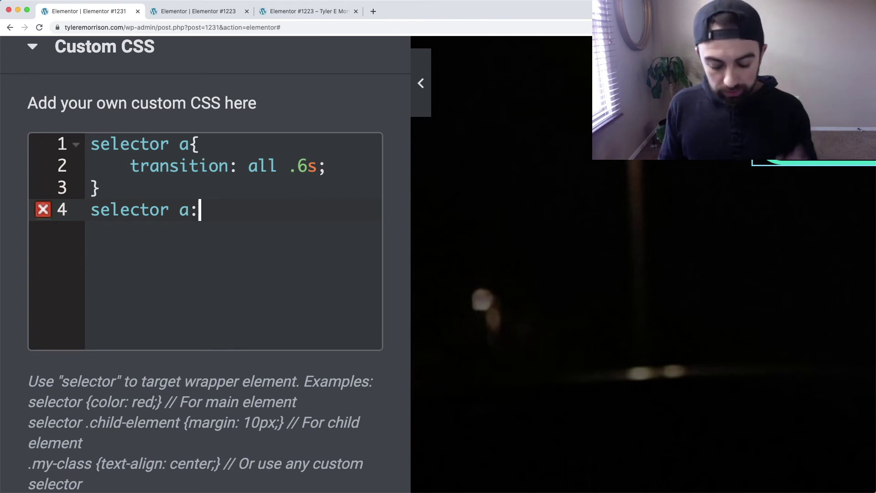
pyautogui.write('hover{')
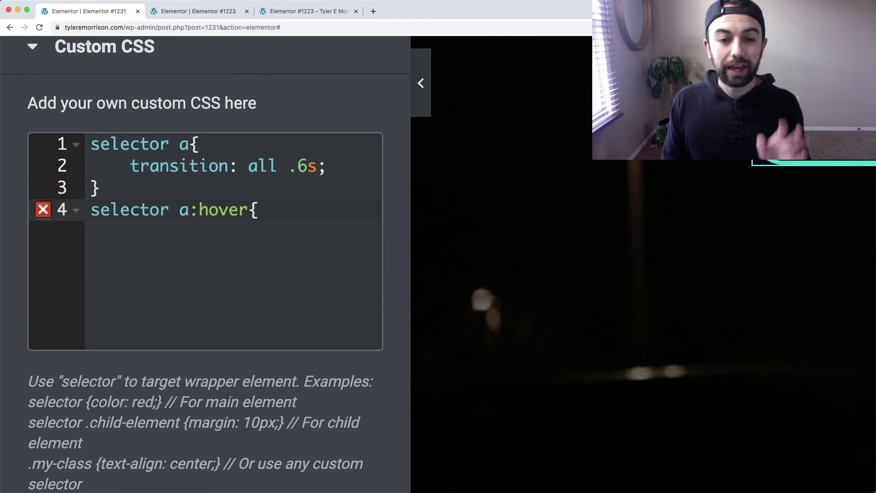
pyautogui.press('Return')
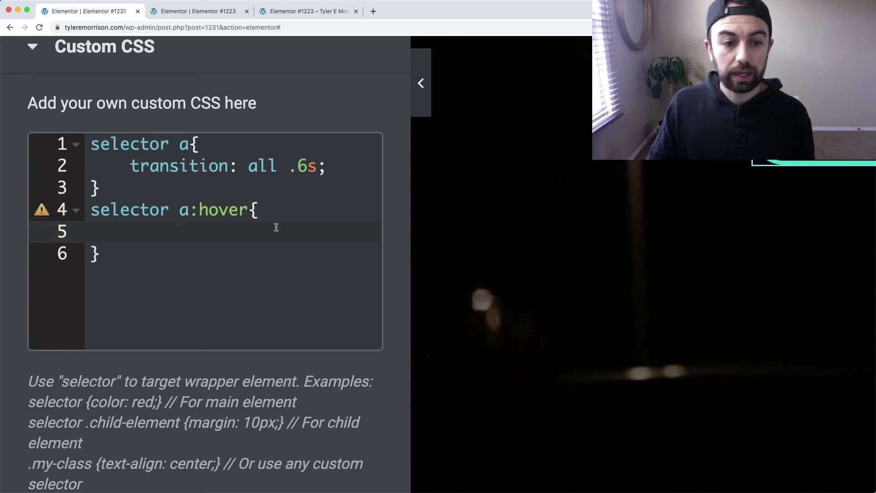
# Step: Copy the hex code of the button's normal-state text color, #1EE1C3
pyautogui.press('super+0')
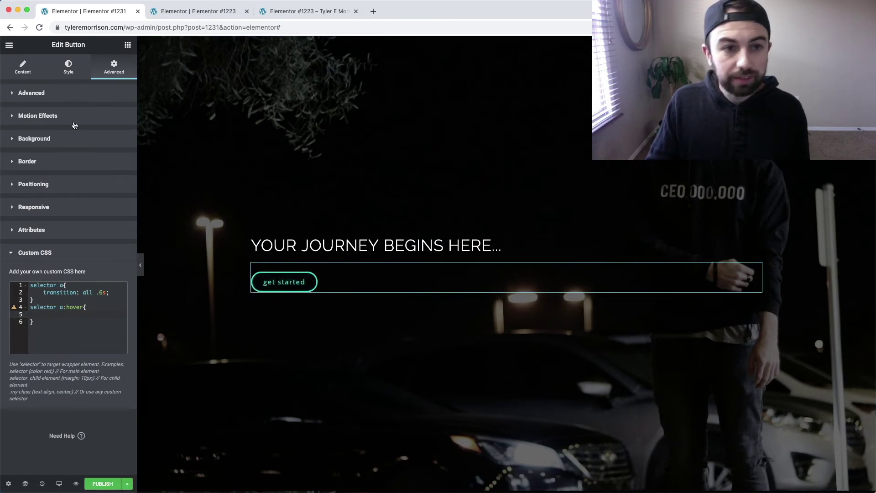
pyautogui.click(75, 67)
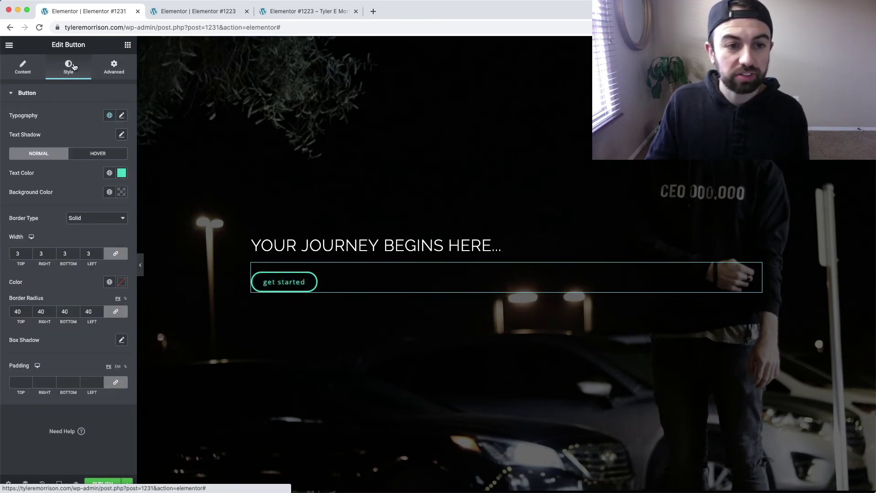
pyautogui.click(122, 173)
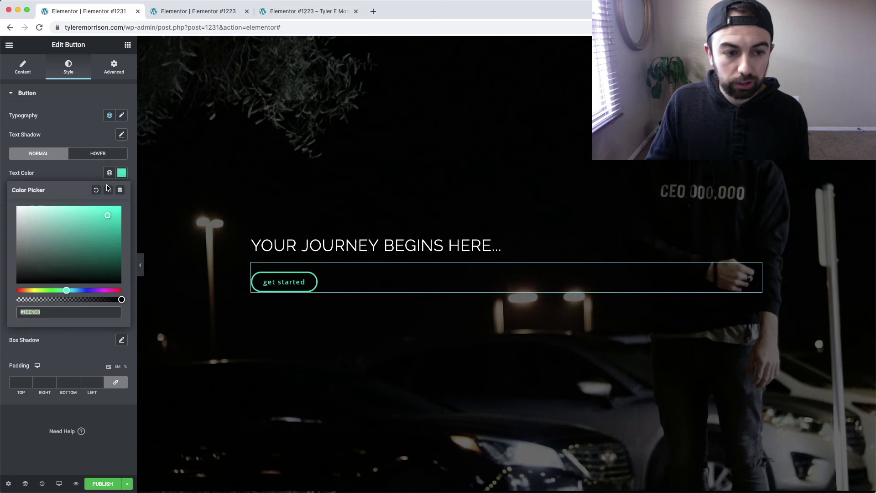
pyautogui.rightClick(36, 313)
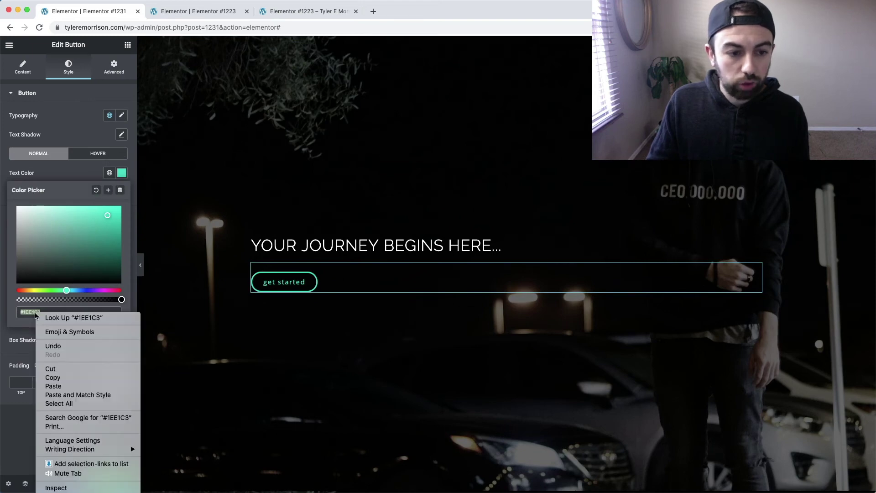
pyautogui.click(66, 376)
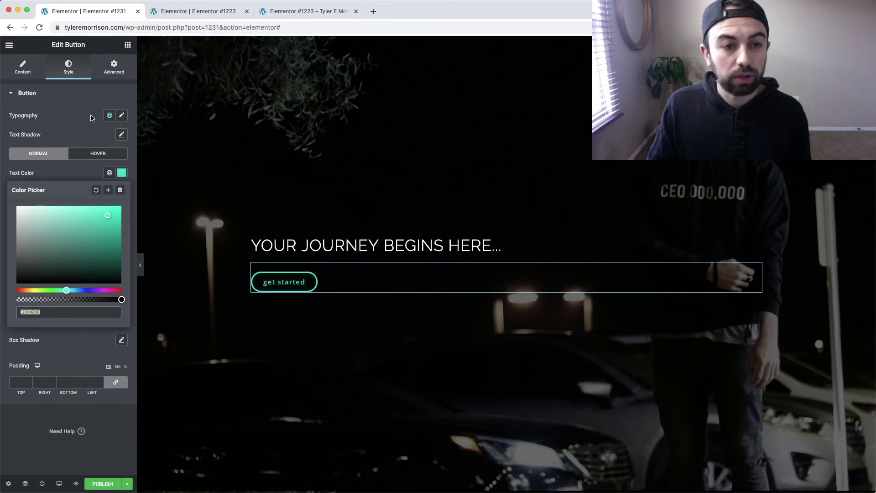
# Step: Start an empty box-shadow declaration inside the "selector a:hover" rule of the button's custom CSS
pyautogui.click(111, 70)
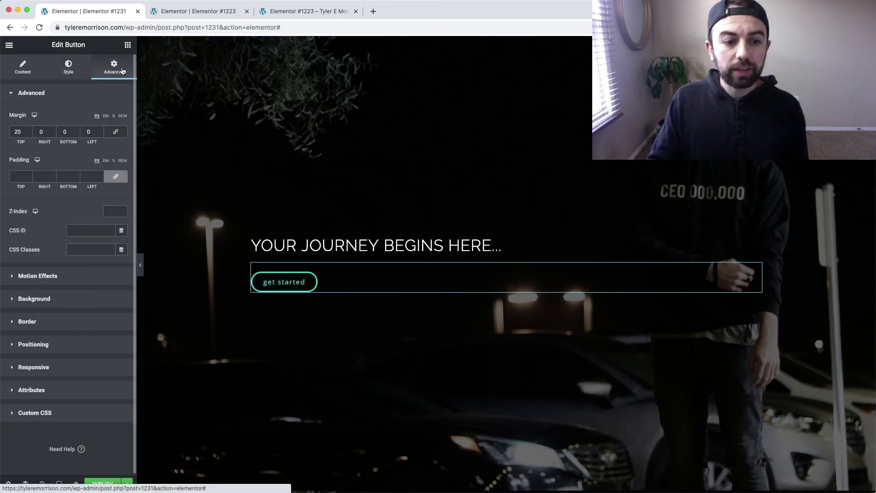
pyautogui.click(52, 411)
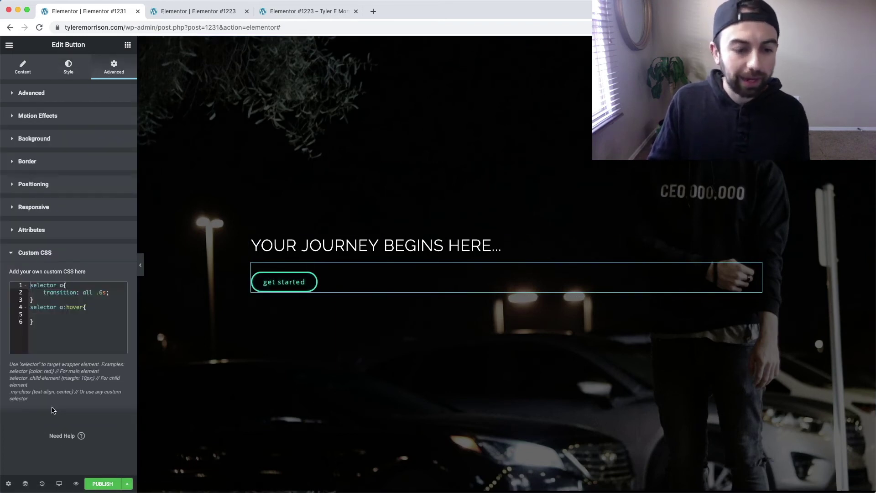
pyautogui.click(52, 313)
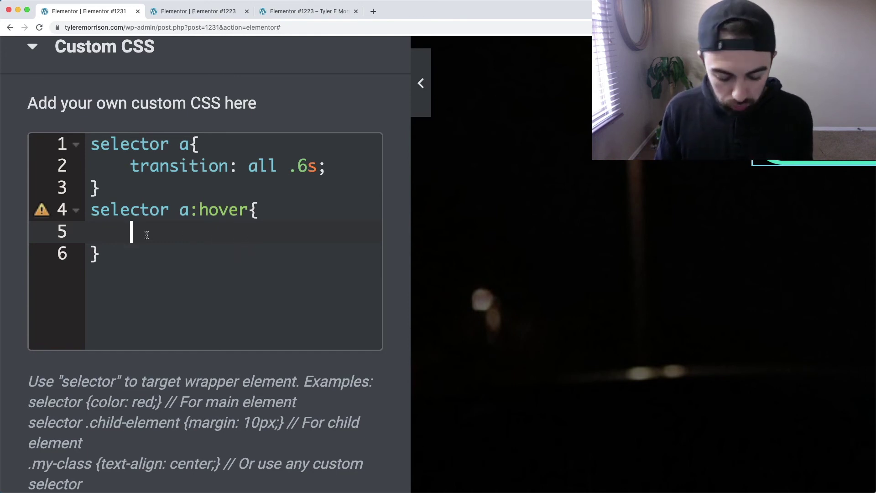
pyautogui.write('box-')
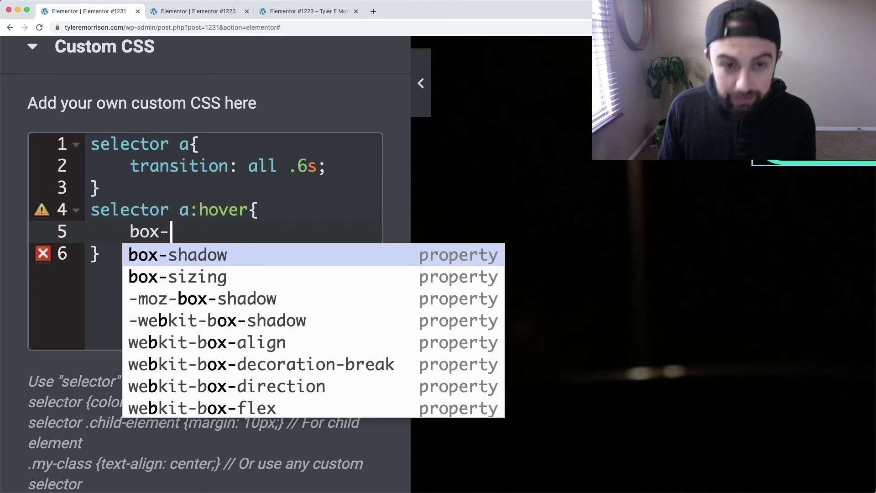
pyautogui.write('shadow')
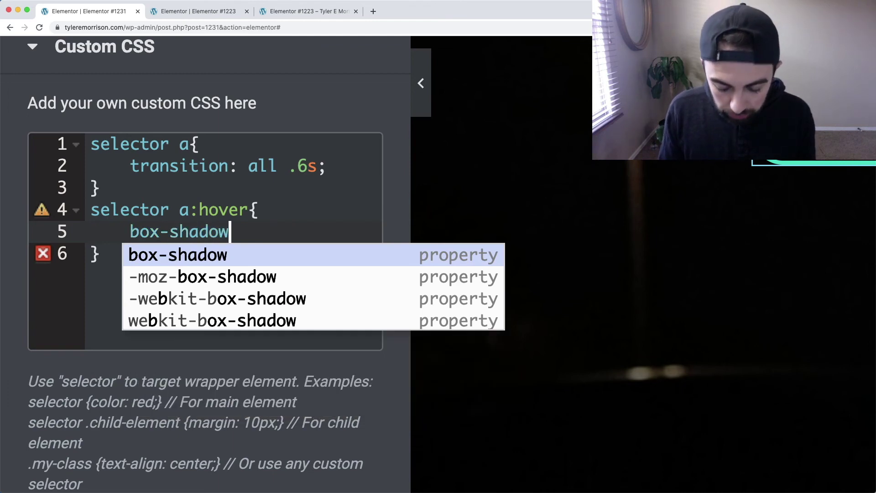
pyautogui.write(':')
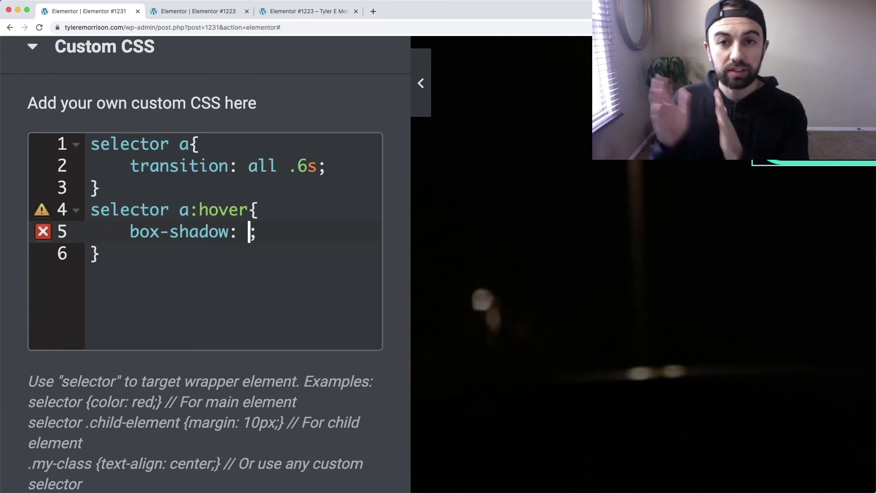
# Step: Give the hover rule's box-shadow the value "0 0 50px 10px #1EE1C3", using the copied hex code for the color
pyautogui.write('0 ')
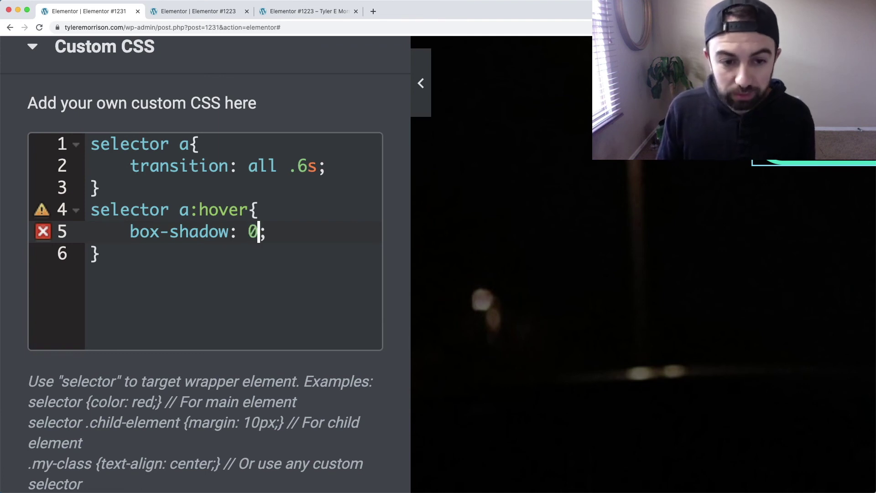
pyautogui.write('0 ')
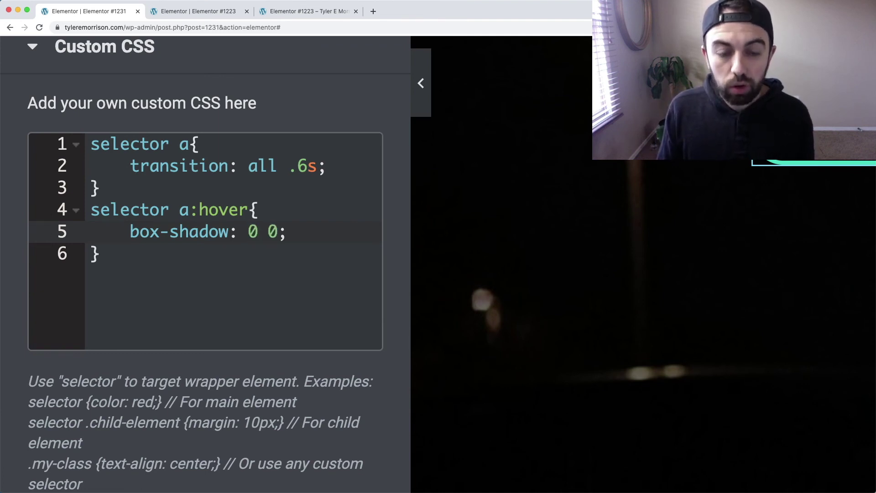
pyautogui.write('5-')
pyautogui.press('BackSpace')
pyautogui.write('0px')
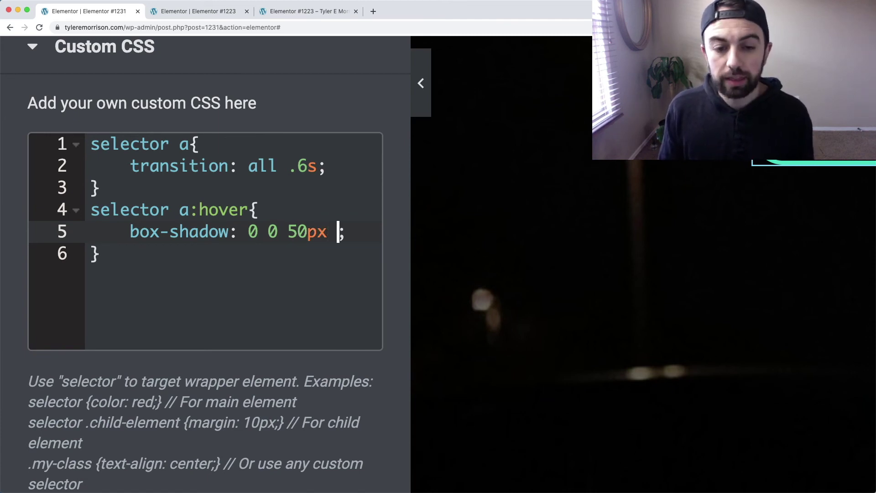
pyautogui.write(' 10')
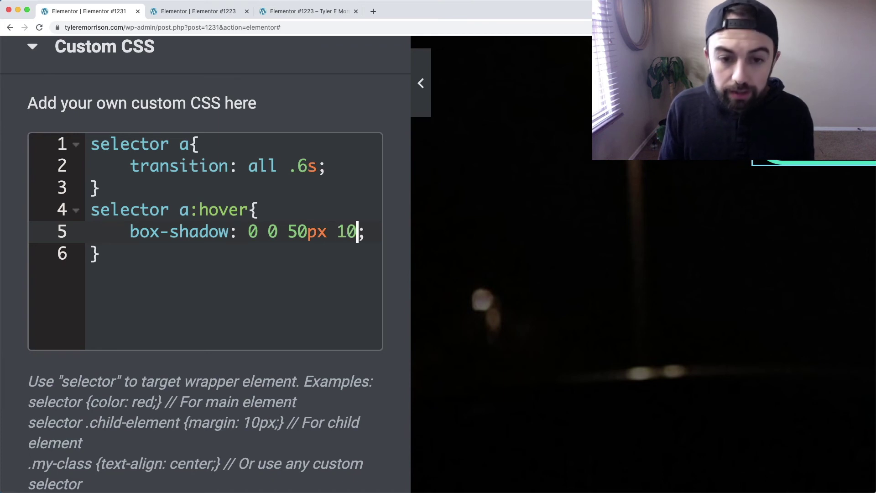
pyautogui.write('px')
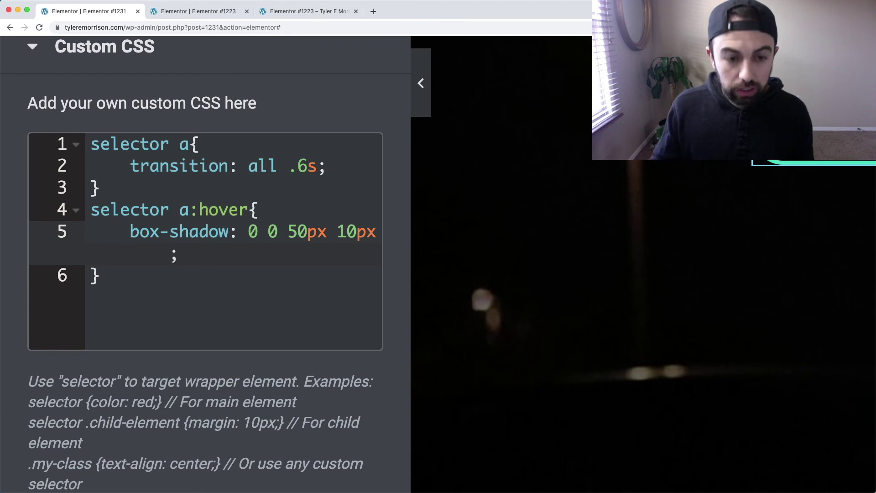
pyautogui.press('super+v')
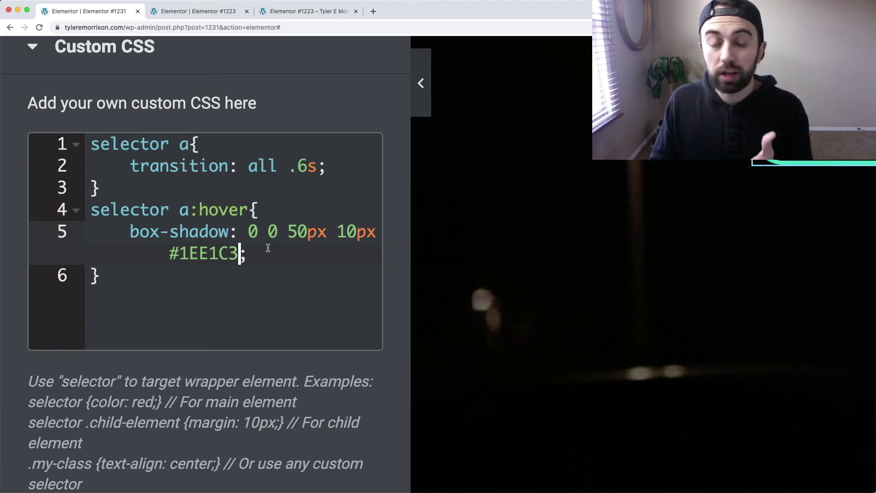
pyautogui.moveTo(238, 255); pyautogui.dragTo(168, 253)
pyautogui.click(231, 255)
pyautogui.click(238, 255)
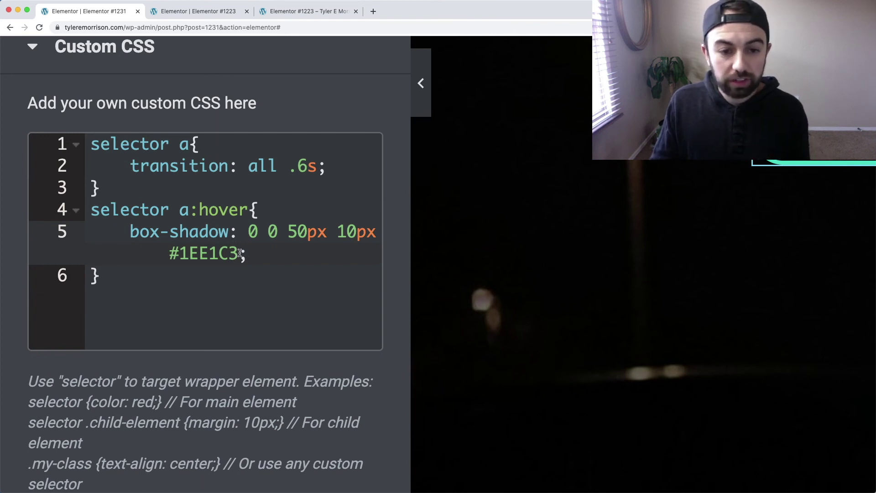
pyautogui.moveTo(238, 253); pyautogui.dragTo(171, 252)
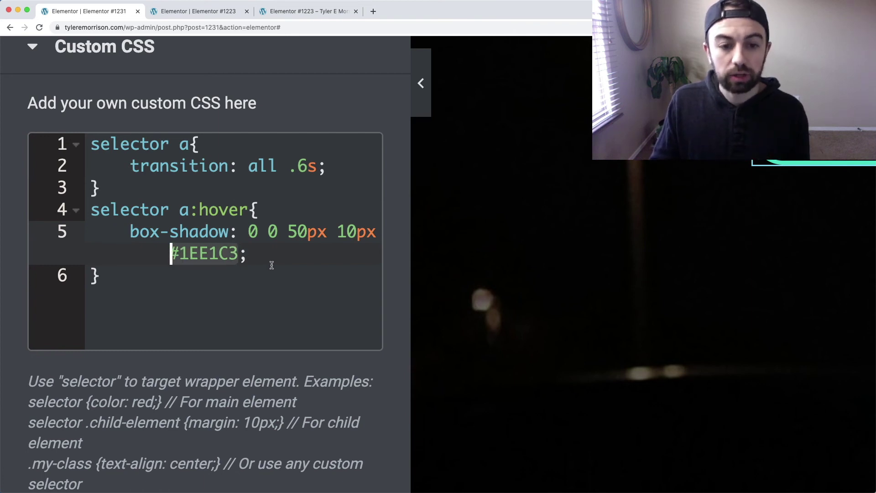
# Step: Publish the page and open its live version in a new browser tab
pyautogui.press('Down')
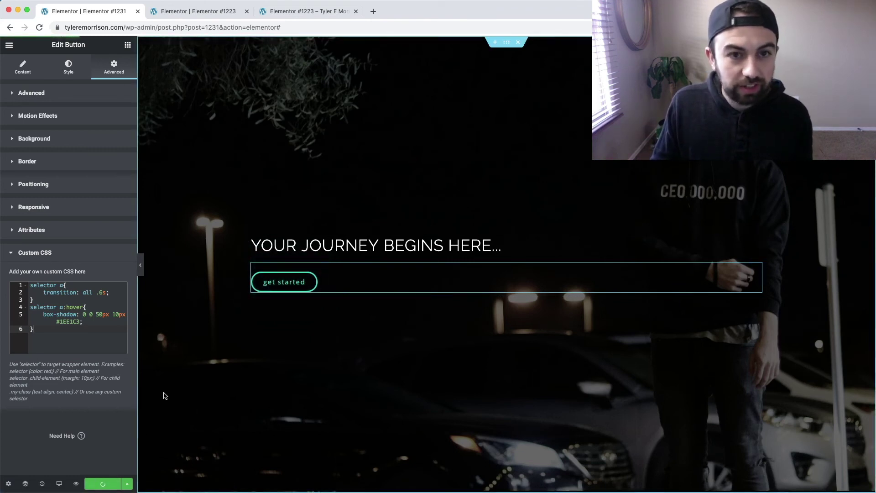
pyautogui.click(109, 458)
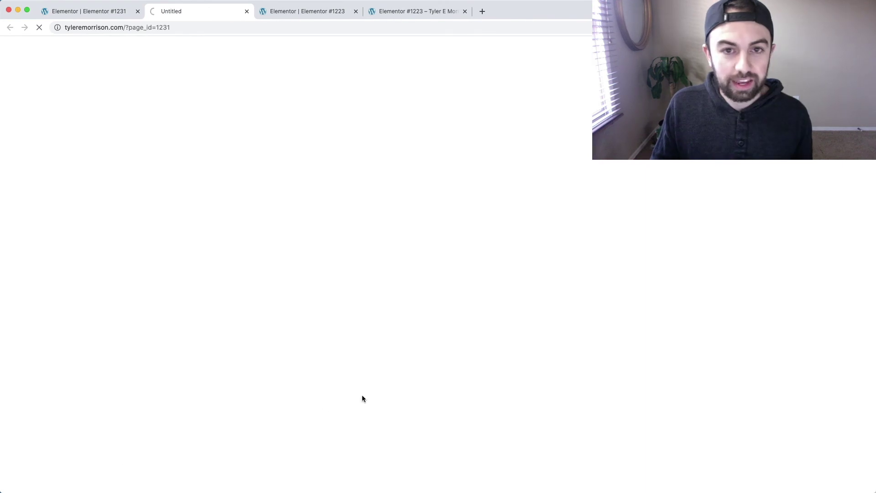